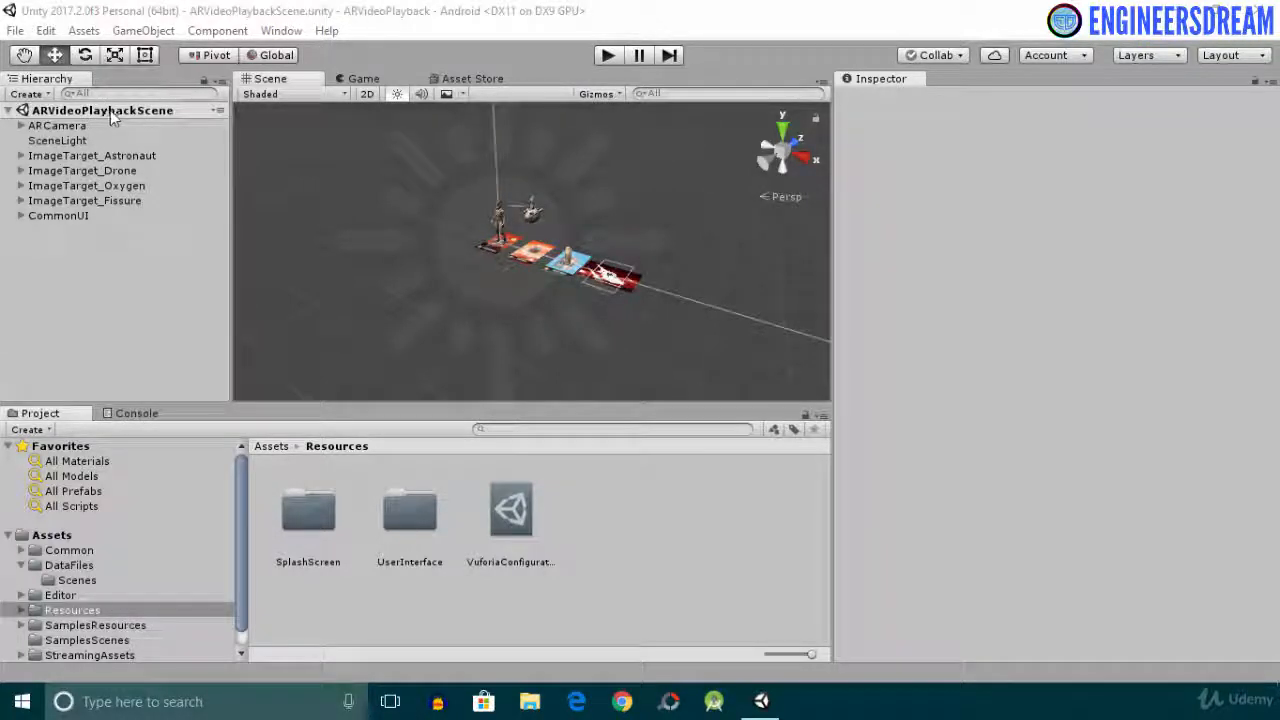
- Inspect the ARCamera and SceneLight settings and the astronaut image target with its child model
{"action": "left_click", "coordinate": [52, 127]}
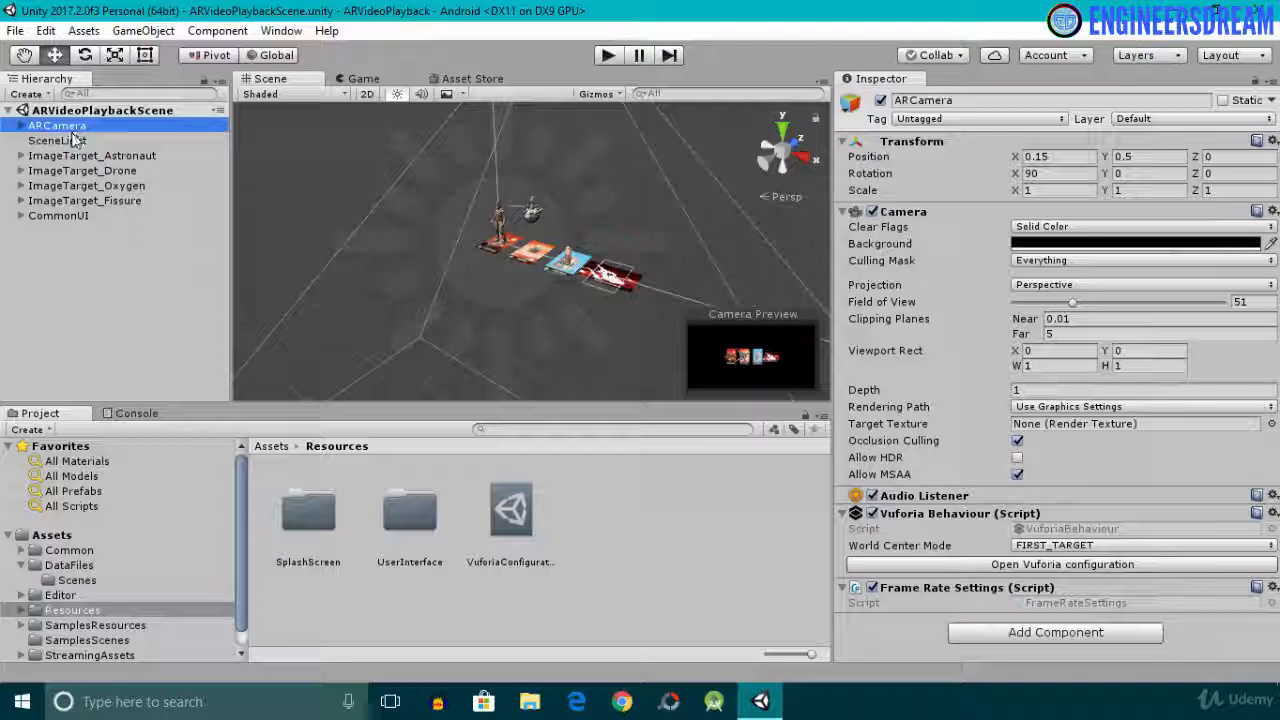
{"action": "left_click", "coordinate": [60, 142]}
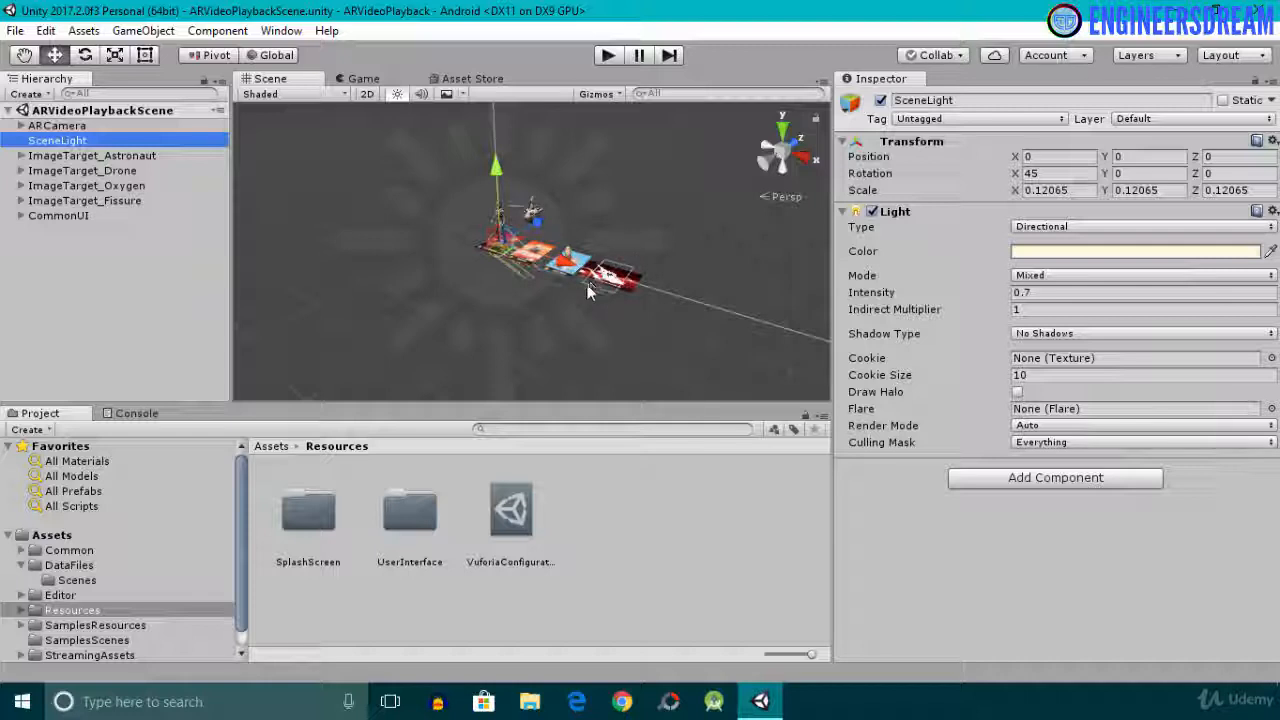
{"action": "left_click", "coordinate": [104, 157]}
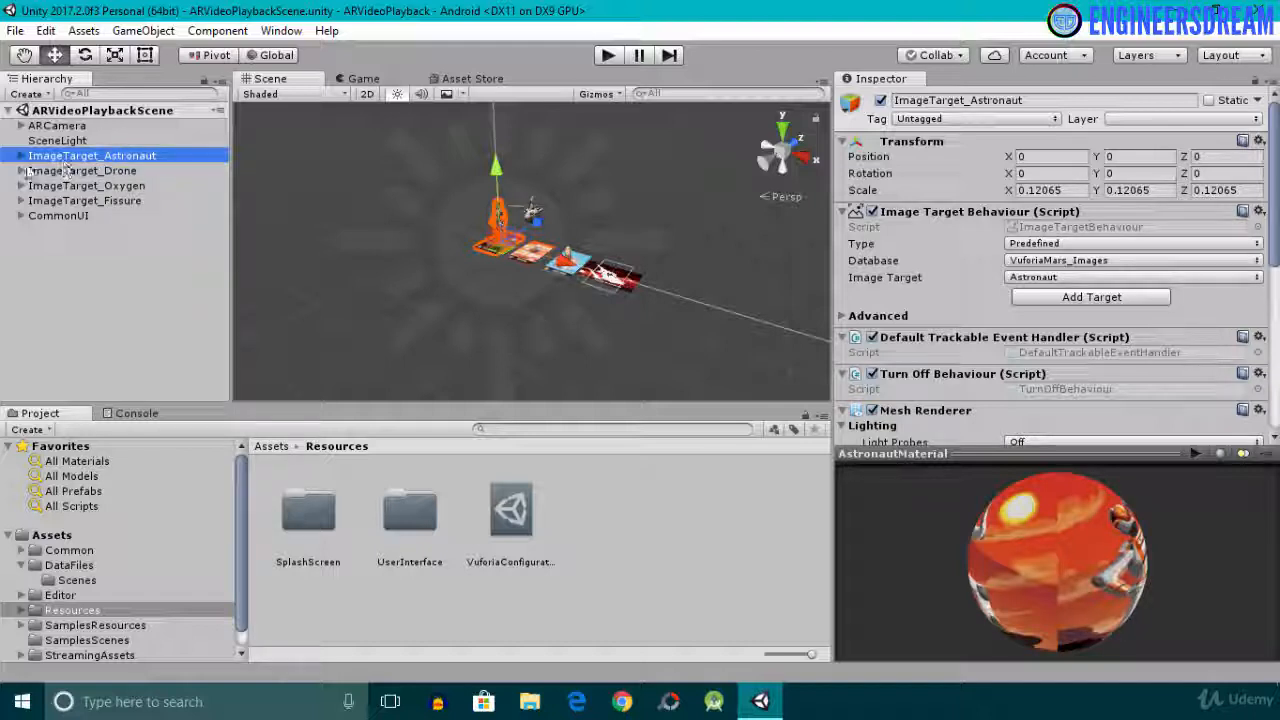
{"action": "double_click", "coordinate": [72, 163]}
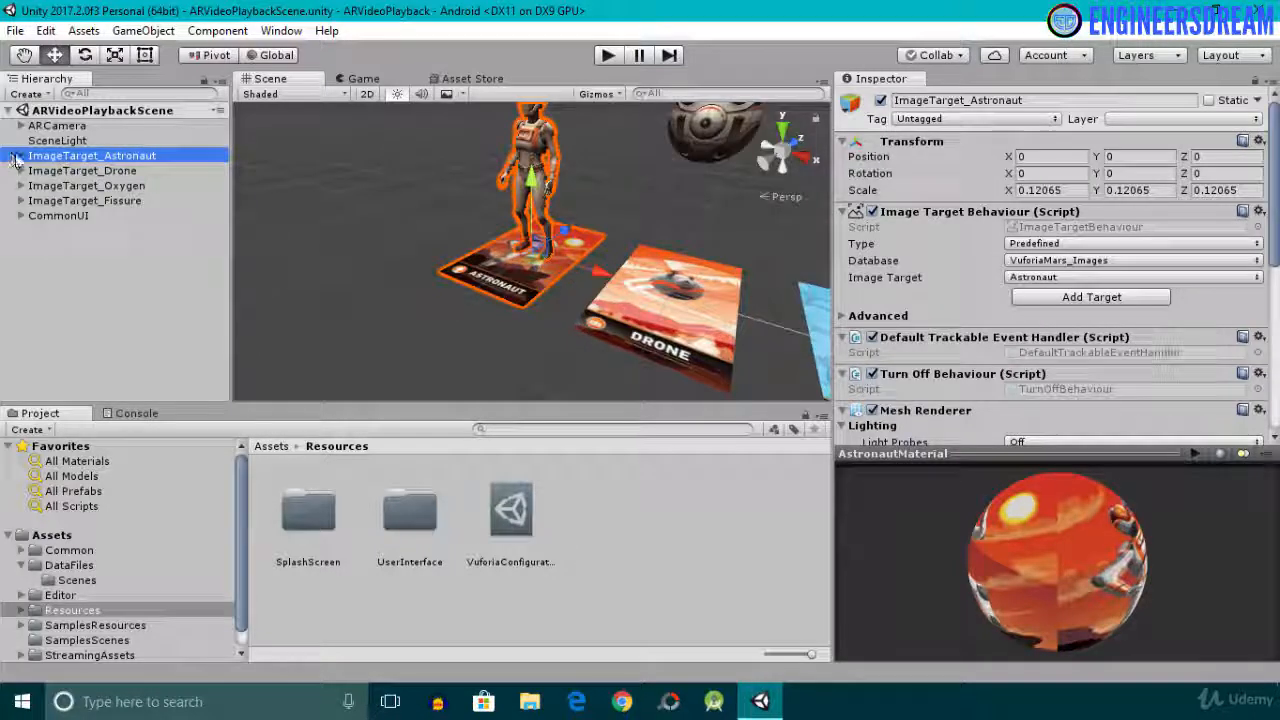
{"action": "left_click", "coordinate": [21, 156]}
{"action": "left_click", "coordinate": [66, 171]}
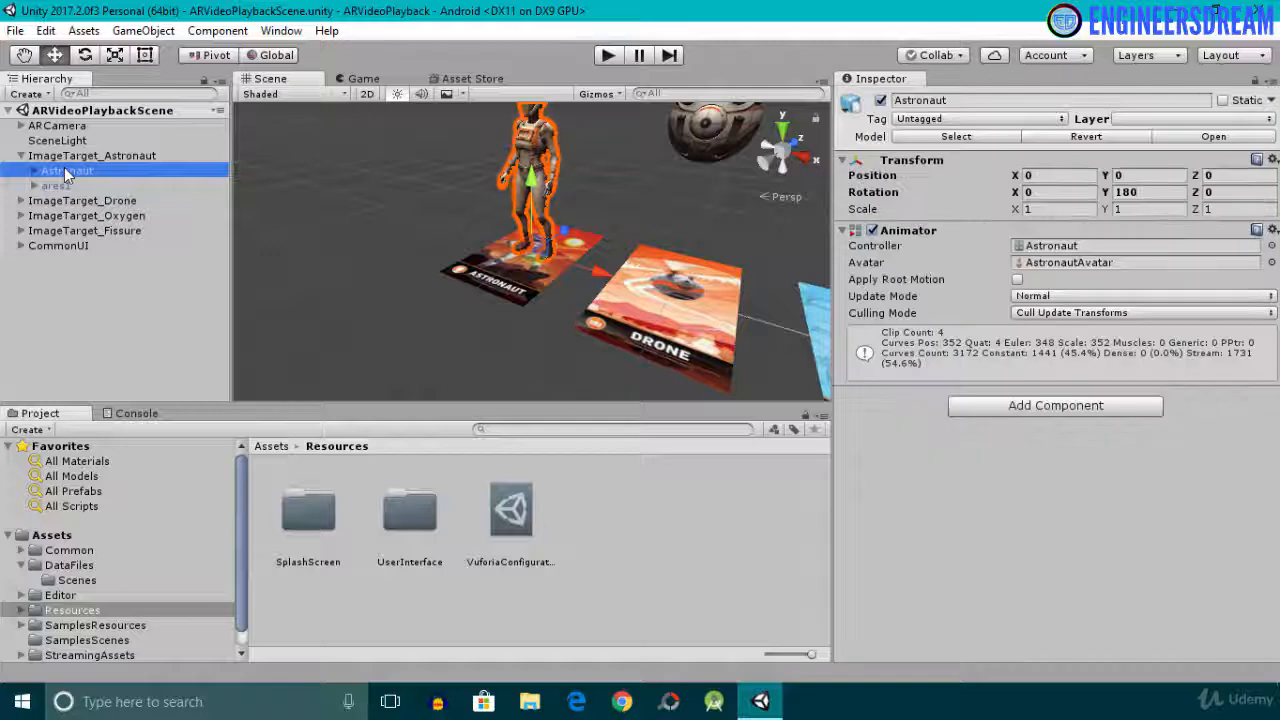
- Examine the drone and oxygen image targets, list their child objects, and frame the OxygenTank model in the scene
{"action": "left_click", "coordinate": [70, 200]}
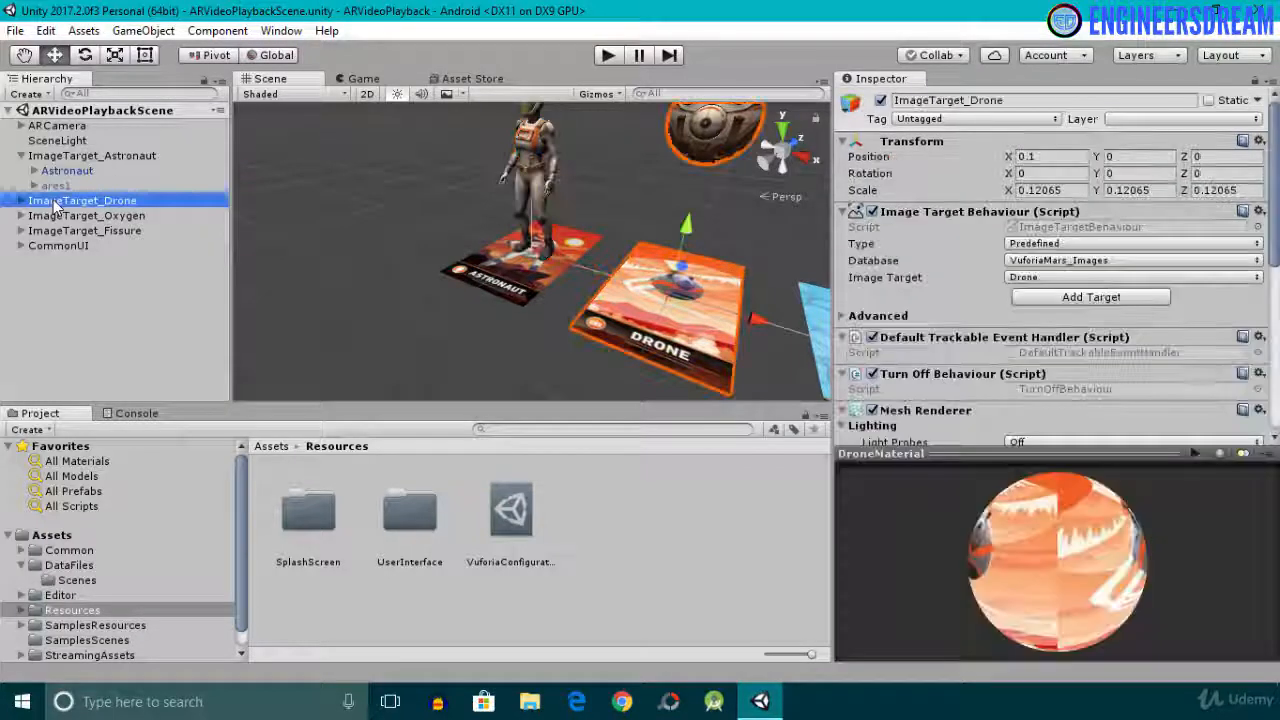
{"action": "scroll", "coordinate": [688, 135], "scroll_direction": "down", "scroll_amount": 5}
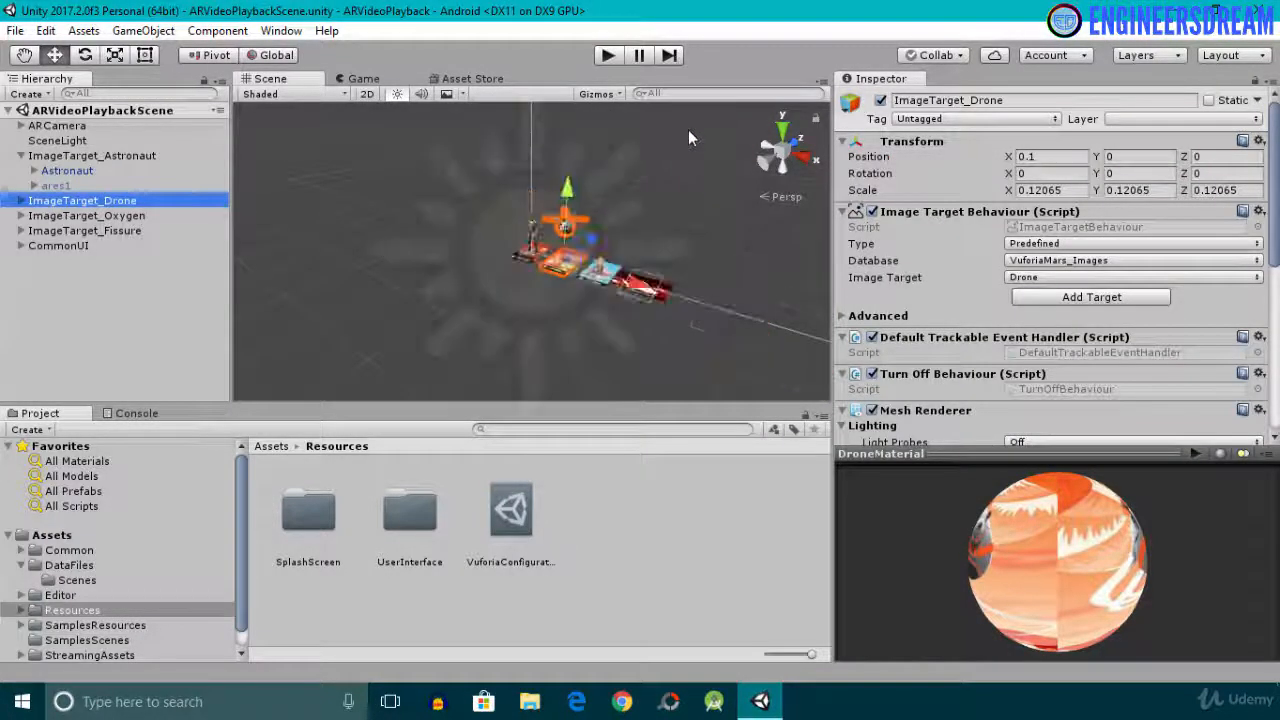
{"action": "scroll", "coordinate": [575, 200], "scroll_direction": "up", "scroll_amount": 2}
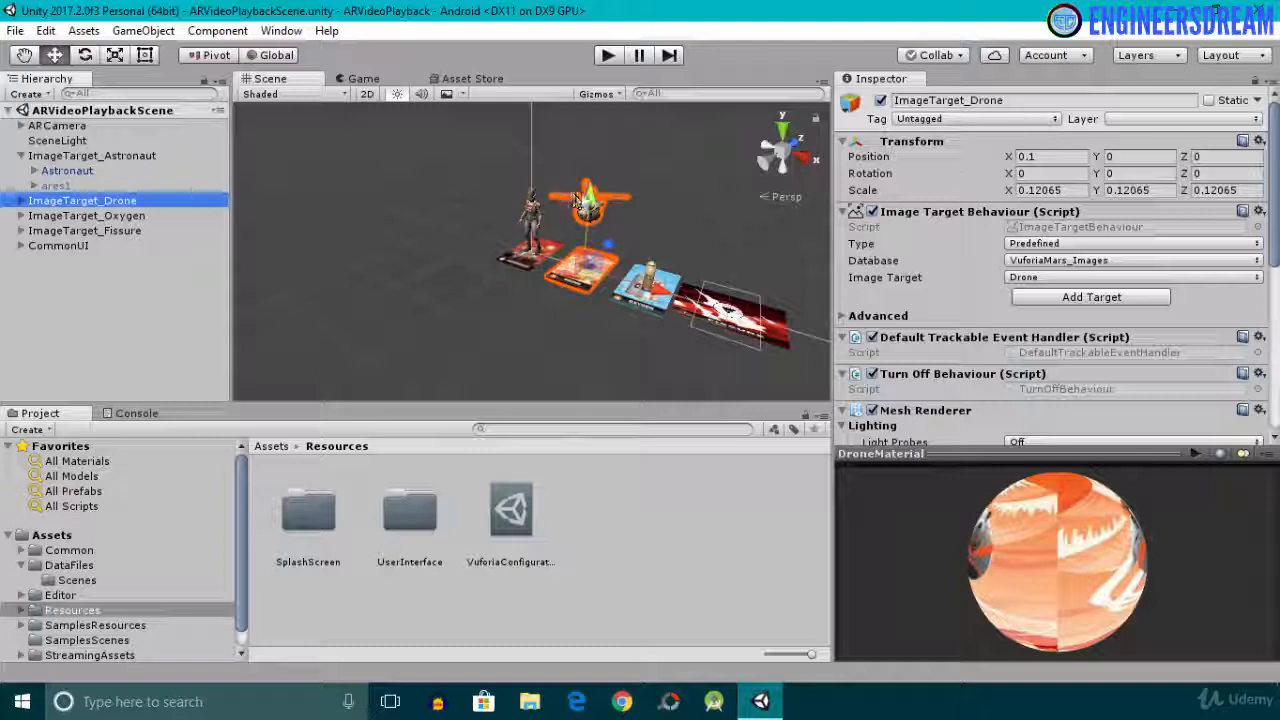
{"action": "left_click", "coordinate": [21, 200]}
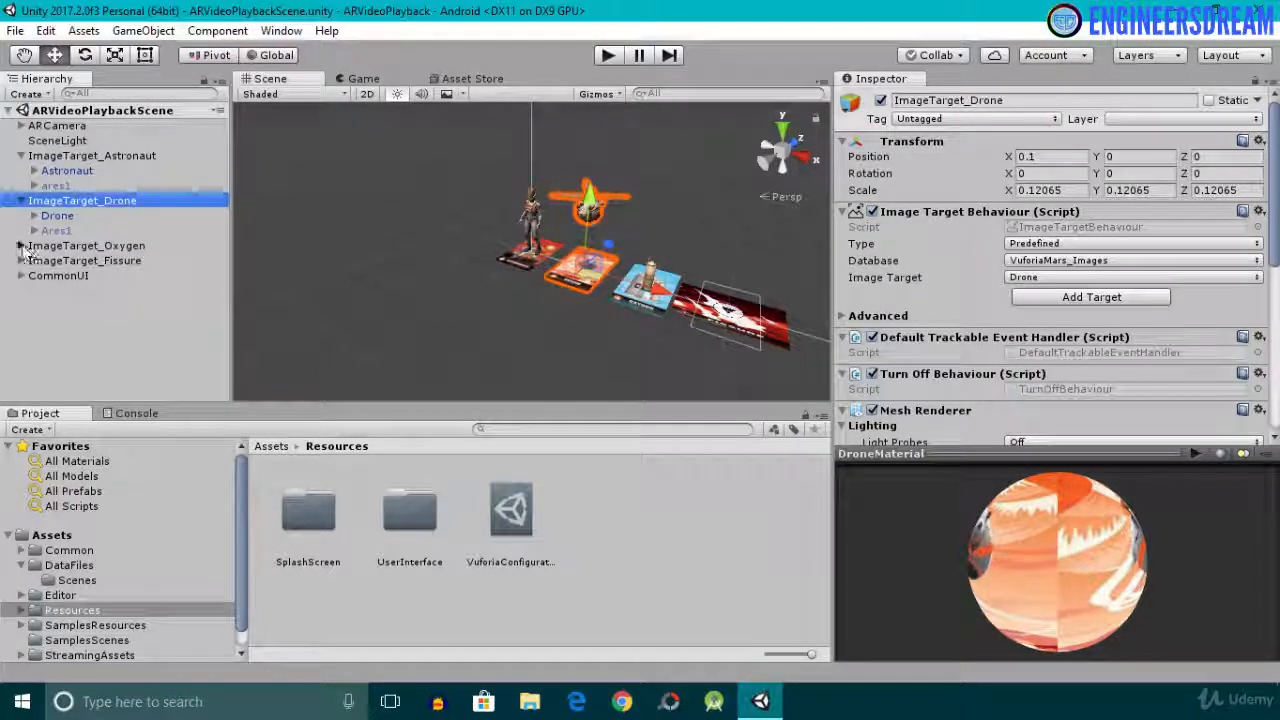
{"action": "left_click", "coordinate": [21, 245]}
{"action": "left_click", "coordinate": [85, 245]}
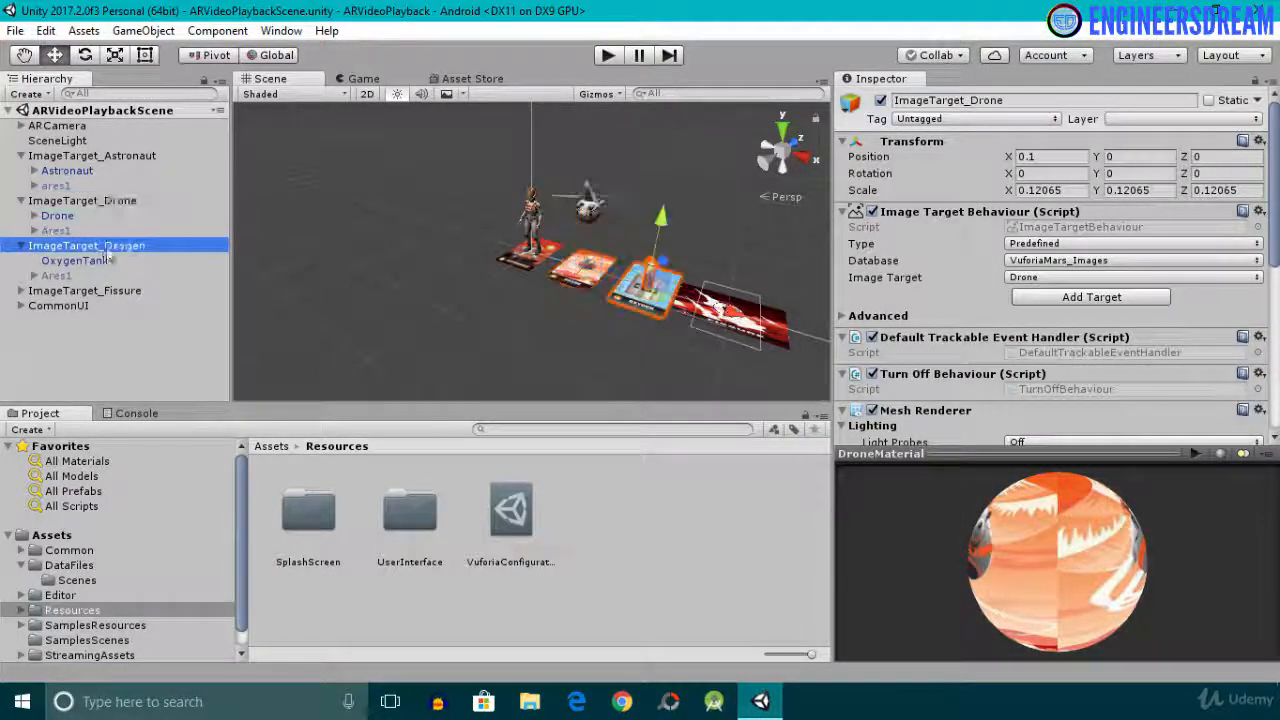
{"action": "left_click", "coordinate": [100, 261]}
{"action": "key", "text": "f"}
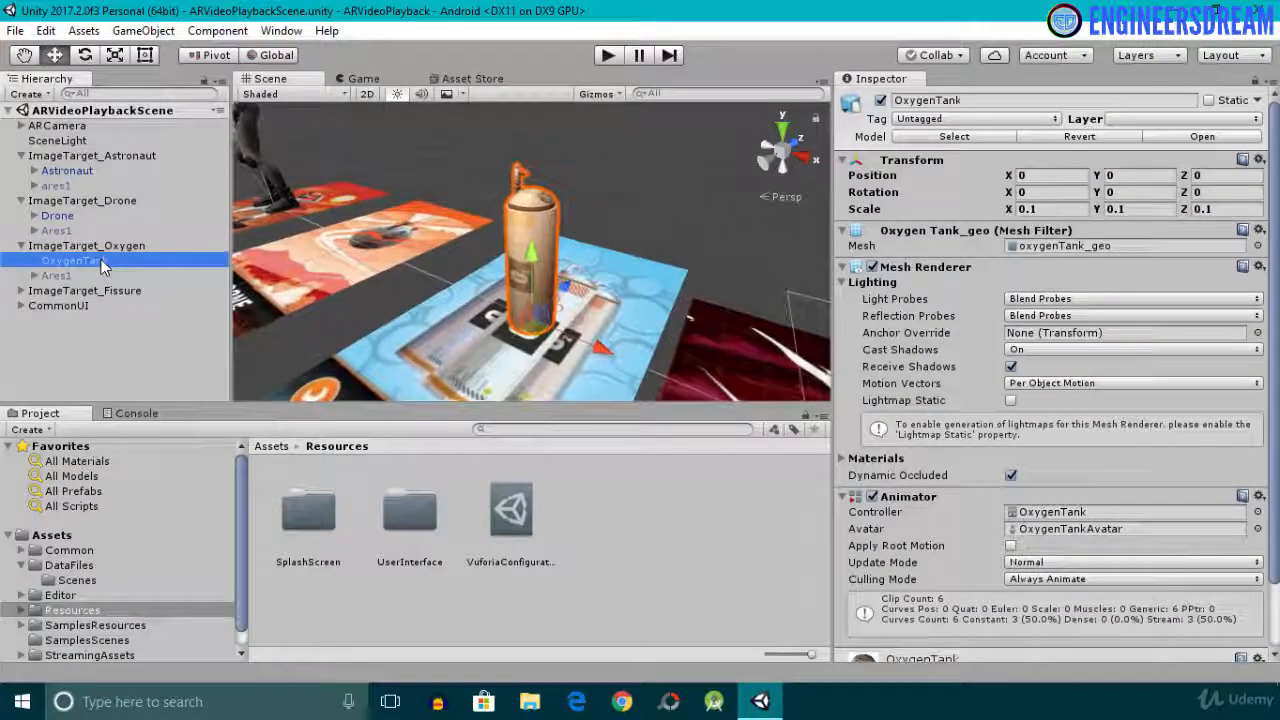
- Inspect the Video child of ImageTarget_Fissure, the CommonUI object, and the fissure target itself in the scene
{"action": "left_click", "coordinate": [21, 290]}
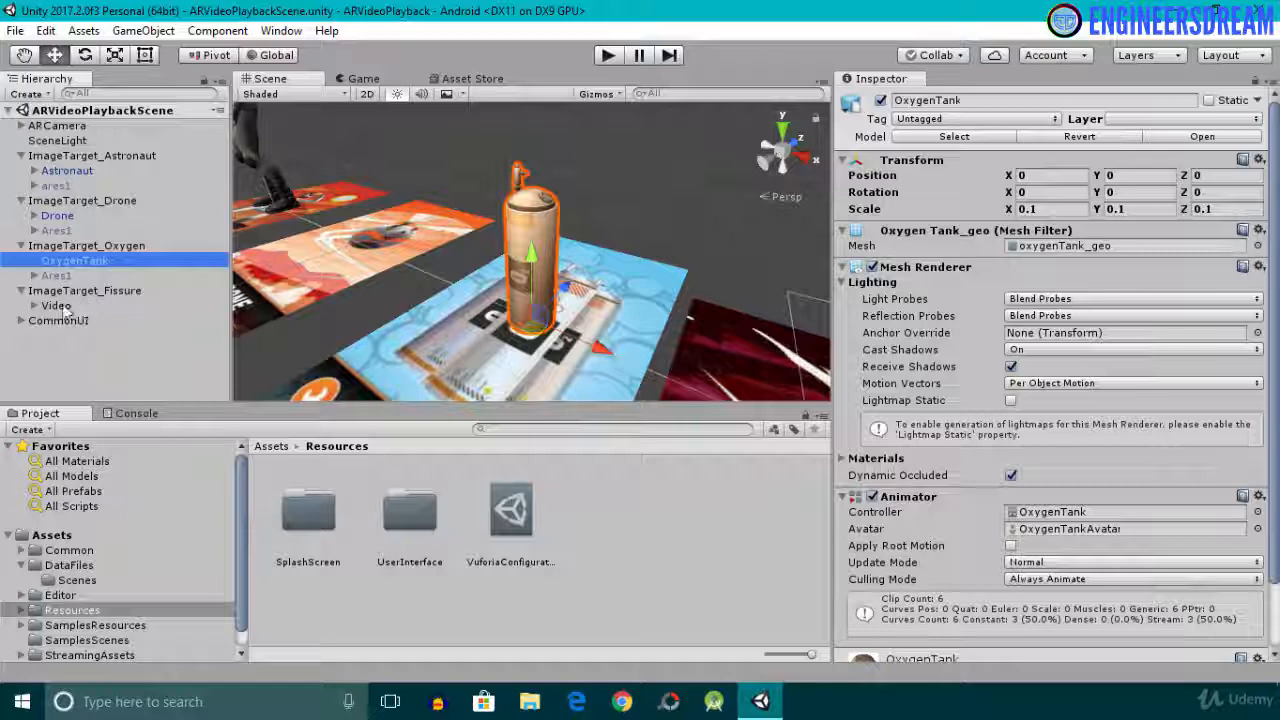
{"action": "double_click", "coordinate": [60, 306]}
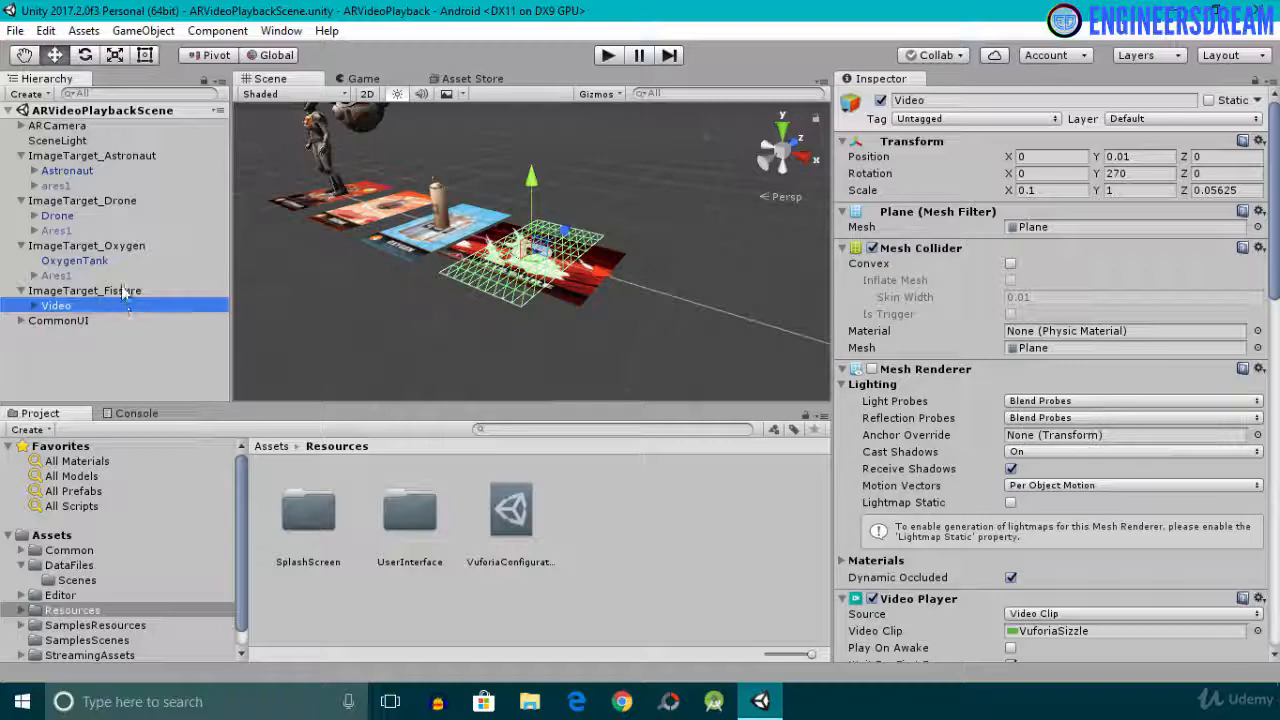
{"action": "left_click", "coordinate": [62, 321]}
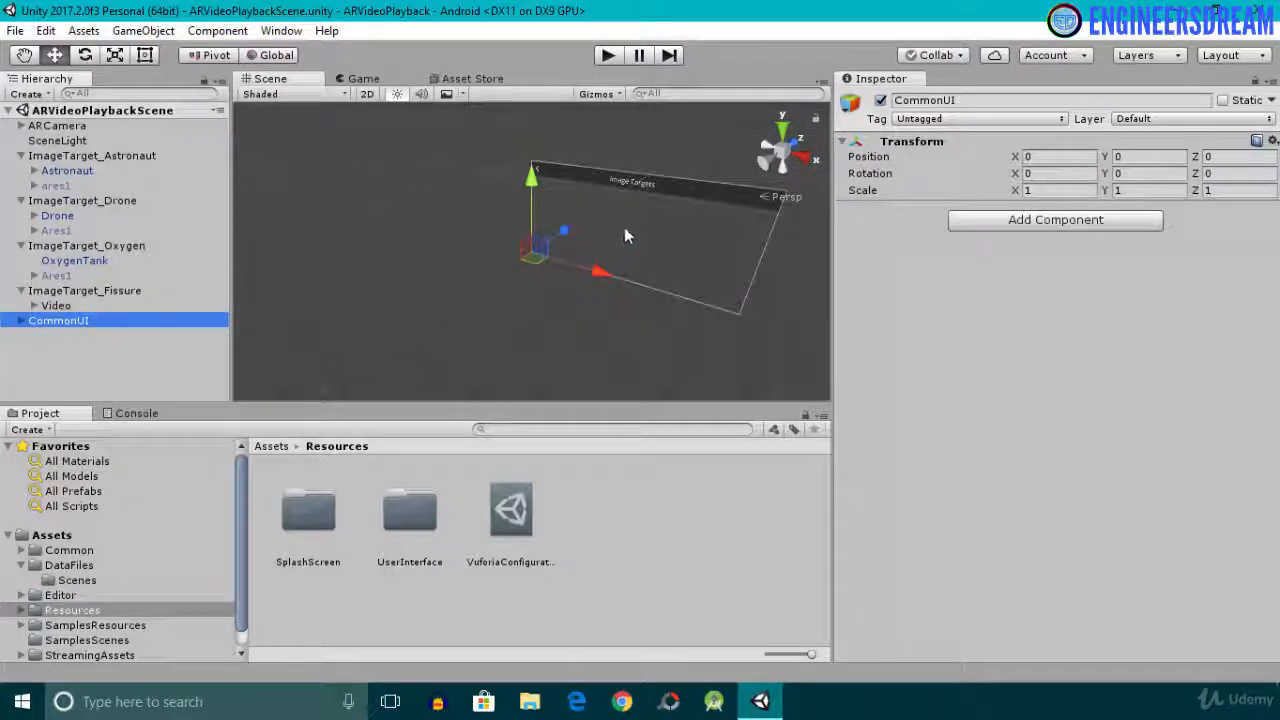
{"action": "scroll", "coordinate": [630, 220], "scroll_direction": "up", "scroll_amount": 2}
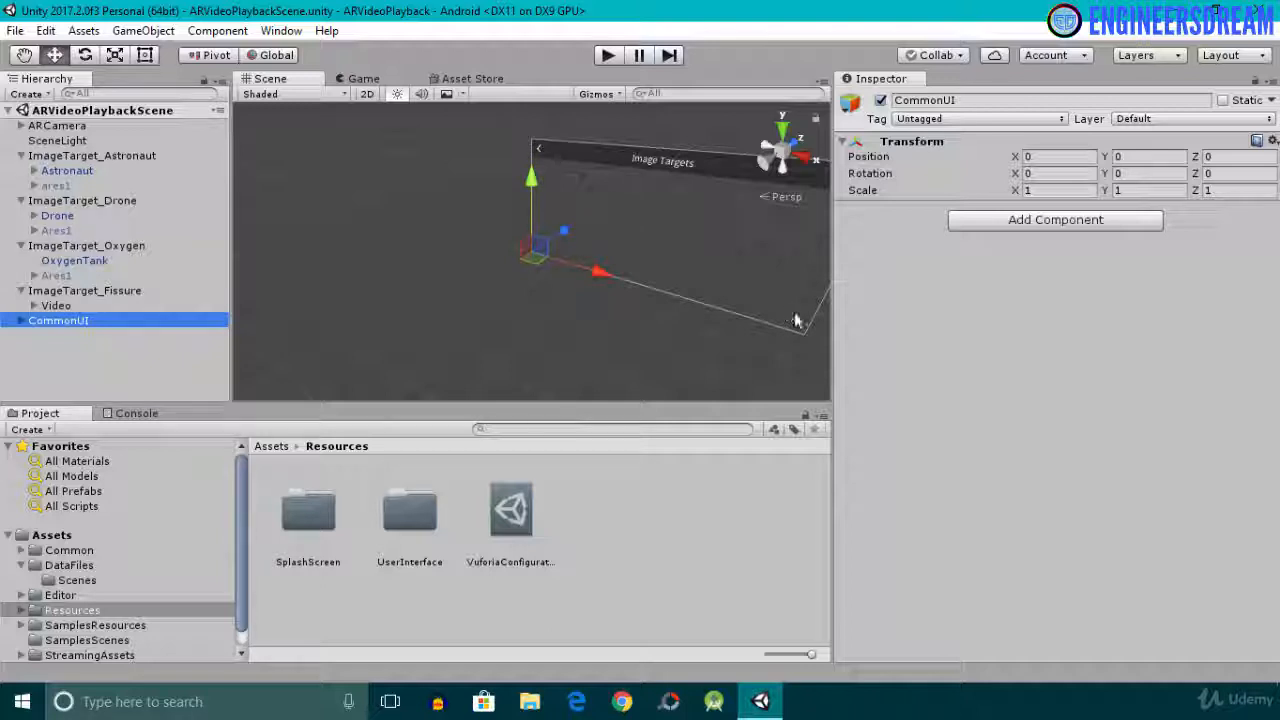
{"action": "double_click", "coordinate": [69, 293]}
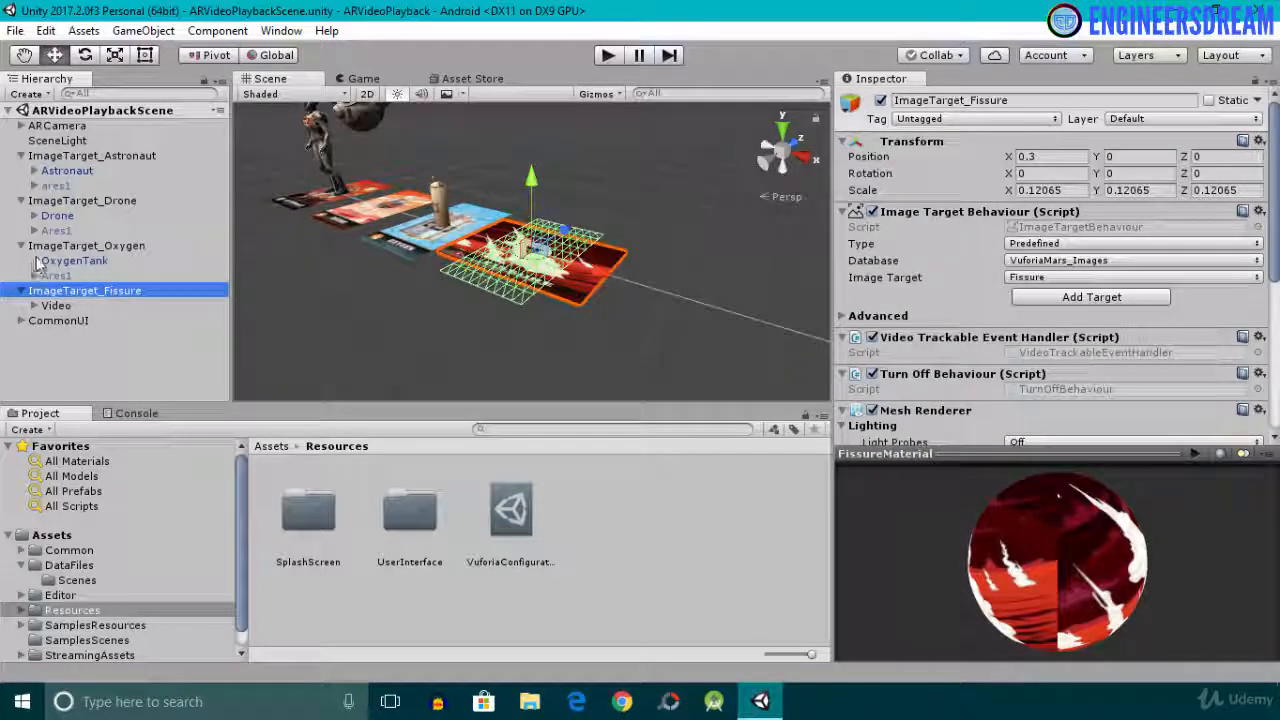
- Delete ImageTarget_Astronaut, ImageTarget_Drone and ImageTarget_Oxygen from the scene and save it
{"action": "left_click", "coordinate": [20, 155]}
{"action": "left_click", "coordinate": [20, 171]}
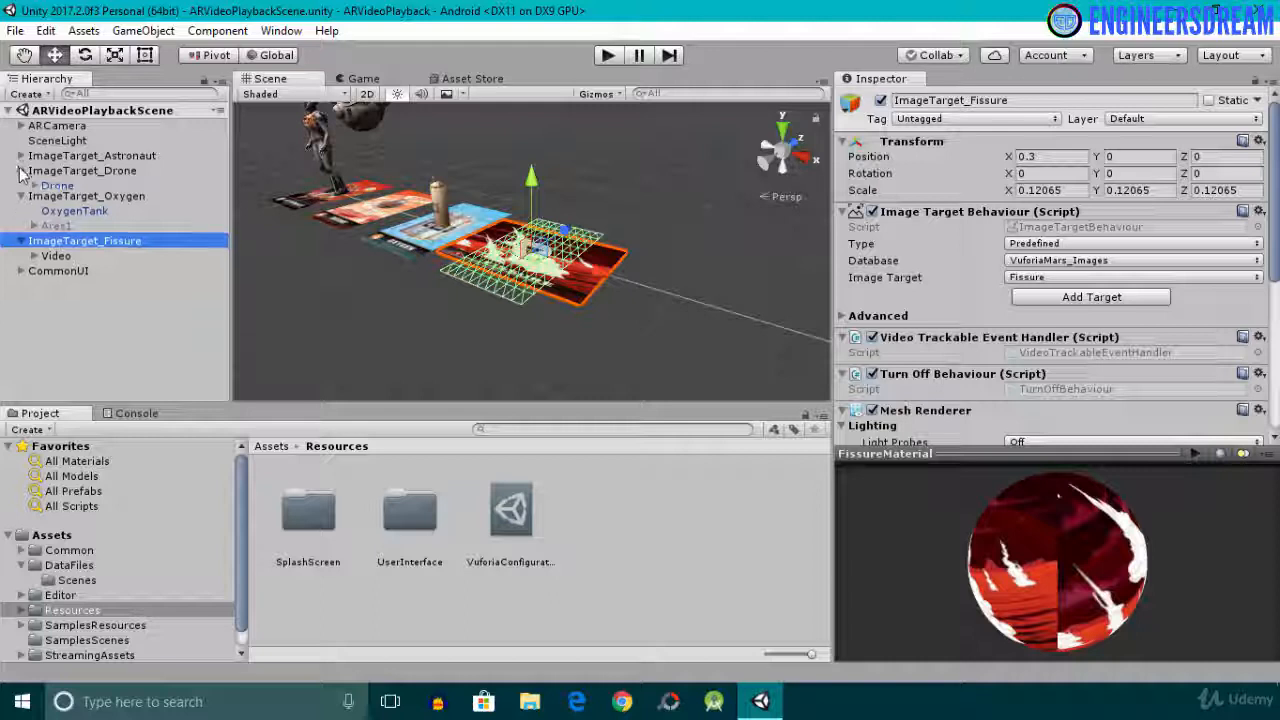
{"action": "left_click", "coordinate": [20, 196]}
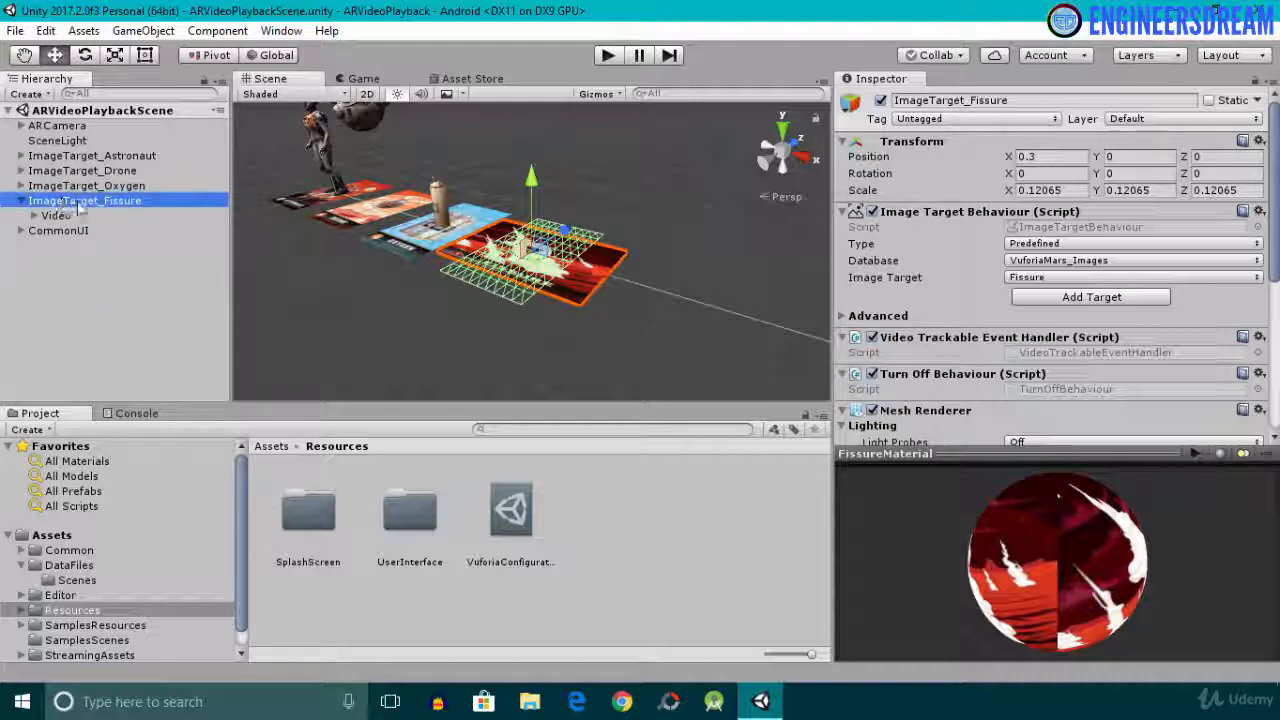
{"action": "left_click", "coordinate": [128, 157]}
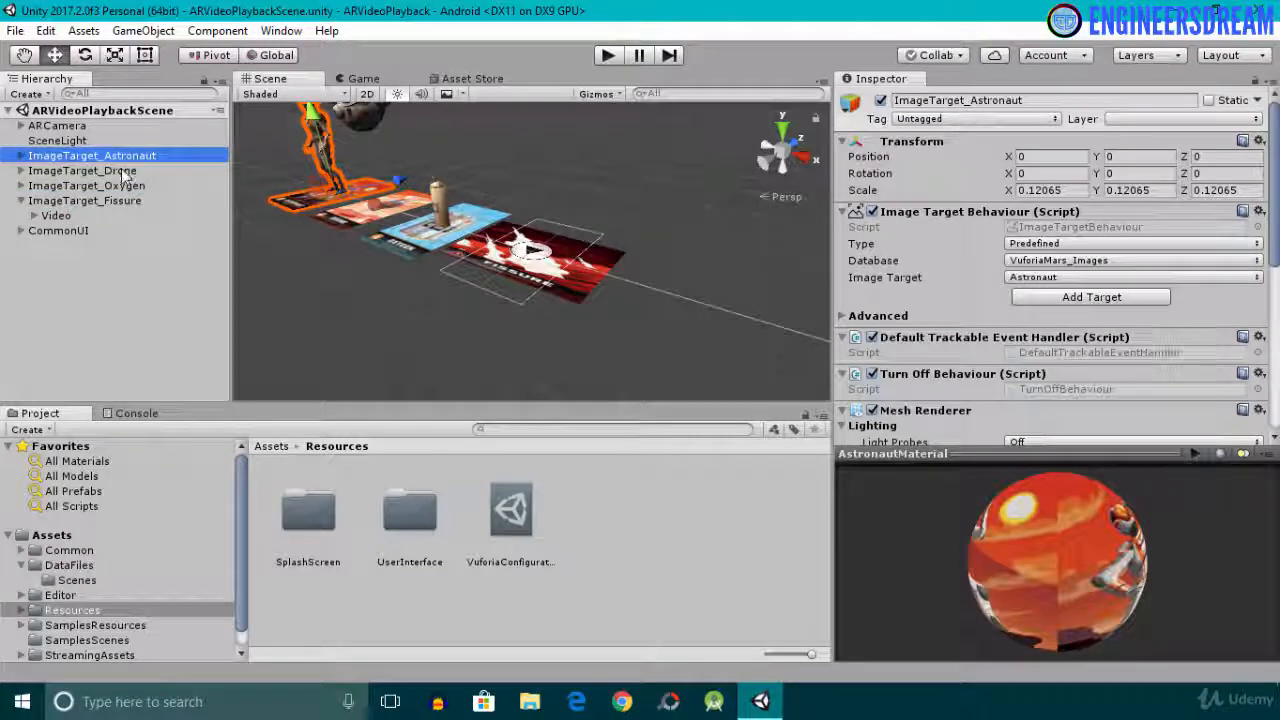
{"action": "left_click", "coordinate": [125, 172], "text": "ctrl"}
{"action": "left_click", "coordinate": [118, 188], "text": "ctrl"}
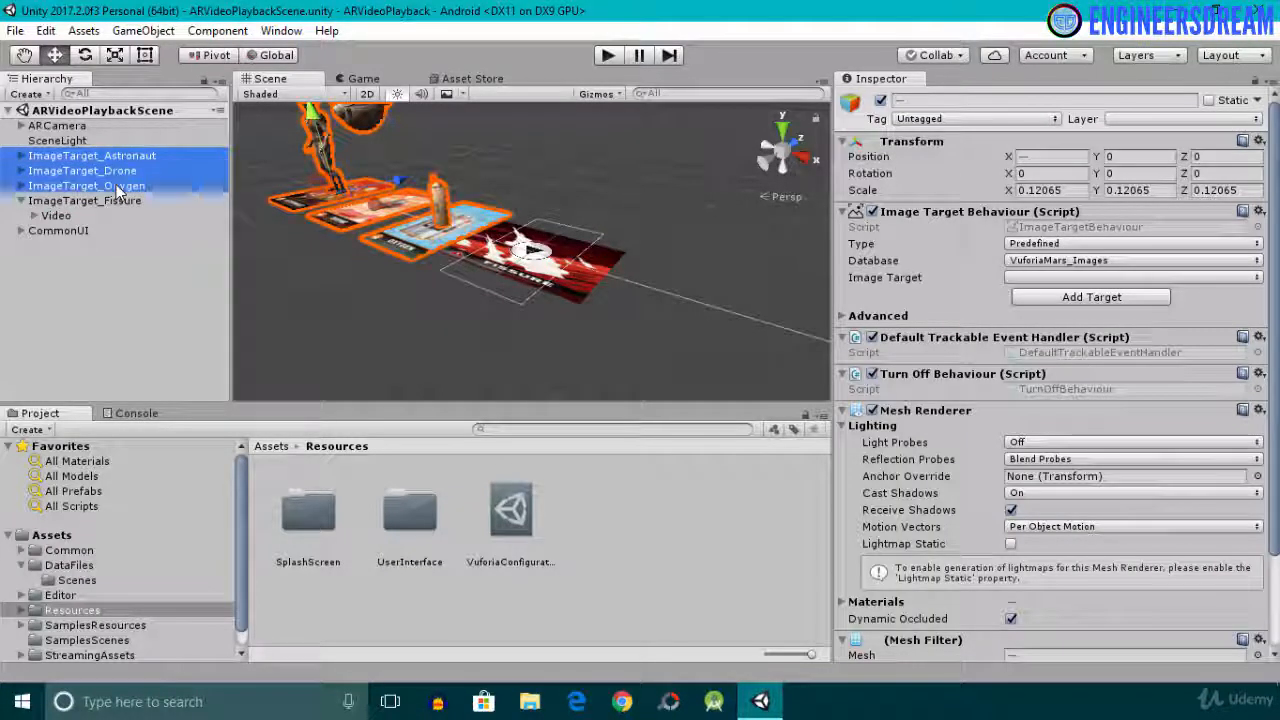
{"action": "key", "text": "Delete"}
{"action": "key", "text": "ctrl+s"}
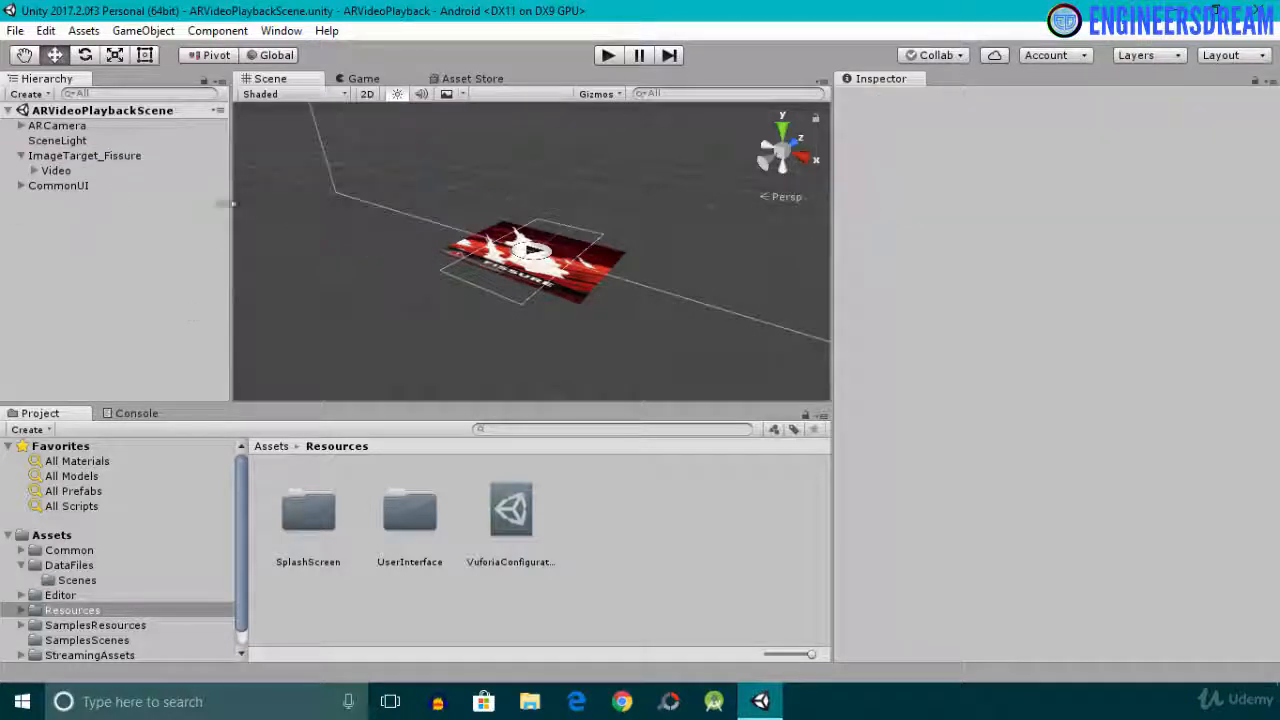
- Rename ImageTarget_Fissure to BusinessCardTarget
{"action": "left_click", "coordinate": [122, 156]}
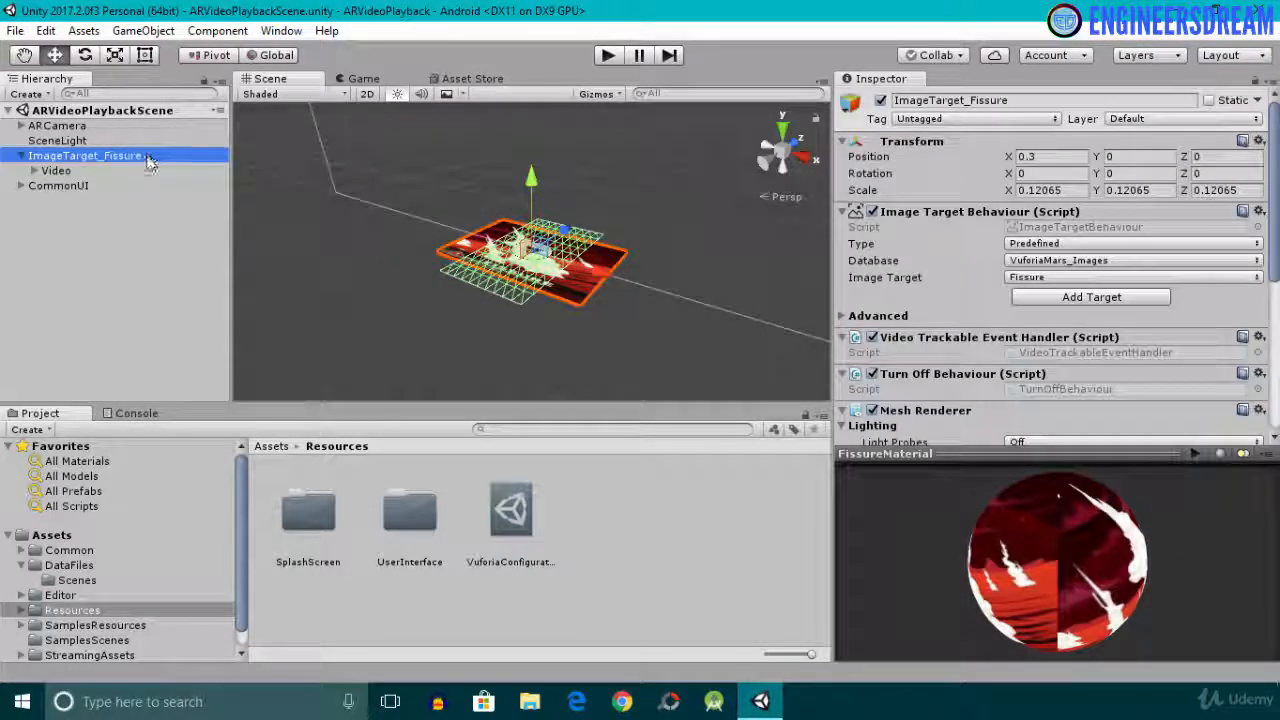
{"action": "left_click", "coordinate": [147, 157]}
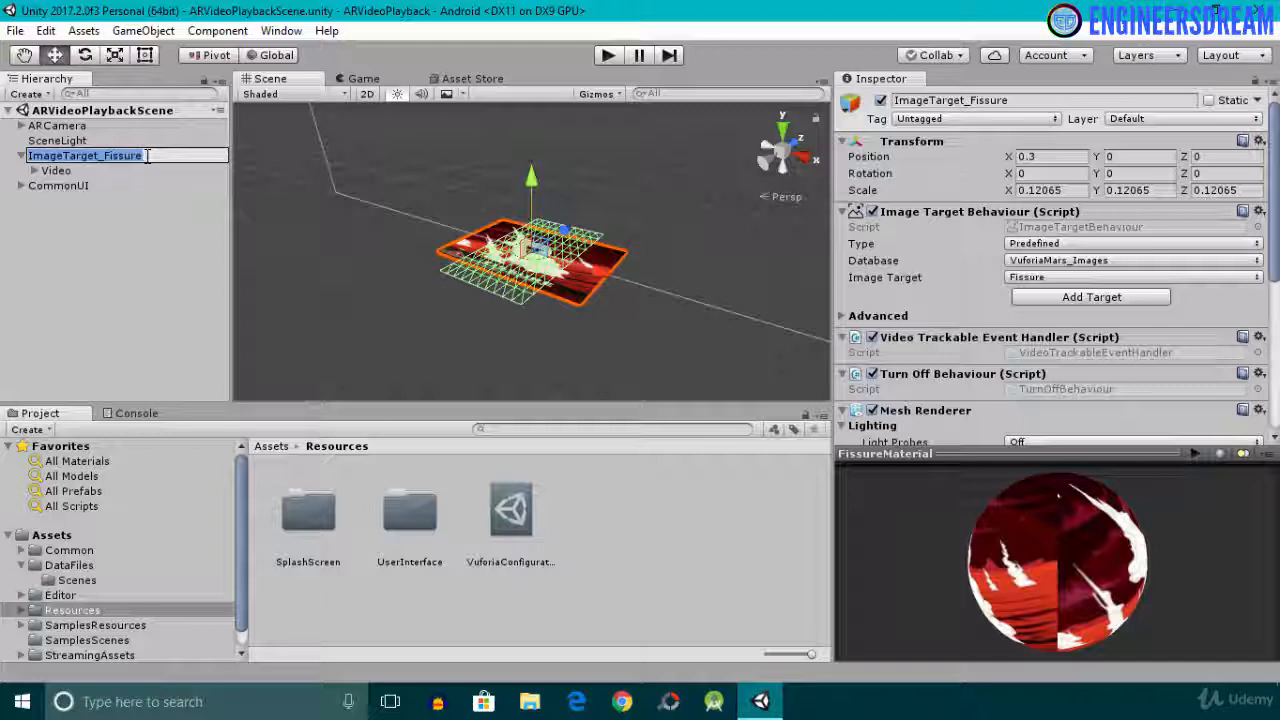
{"action": "type", "text": "BusinessCardTarget"}
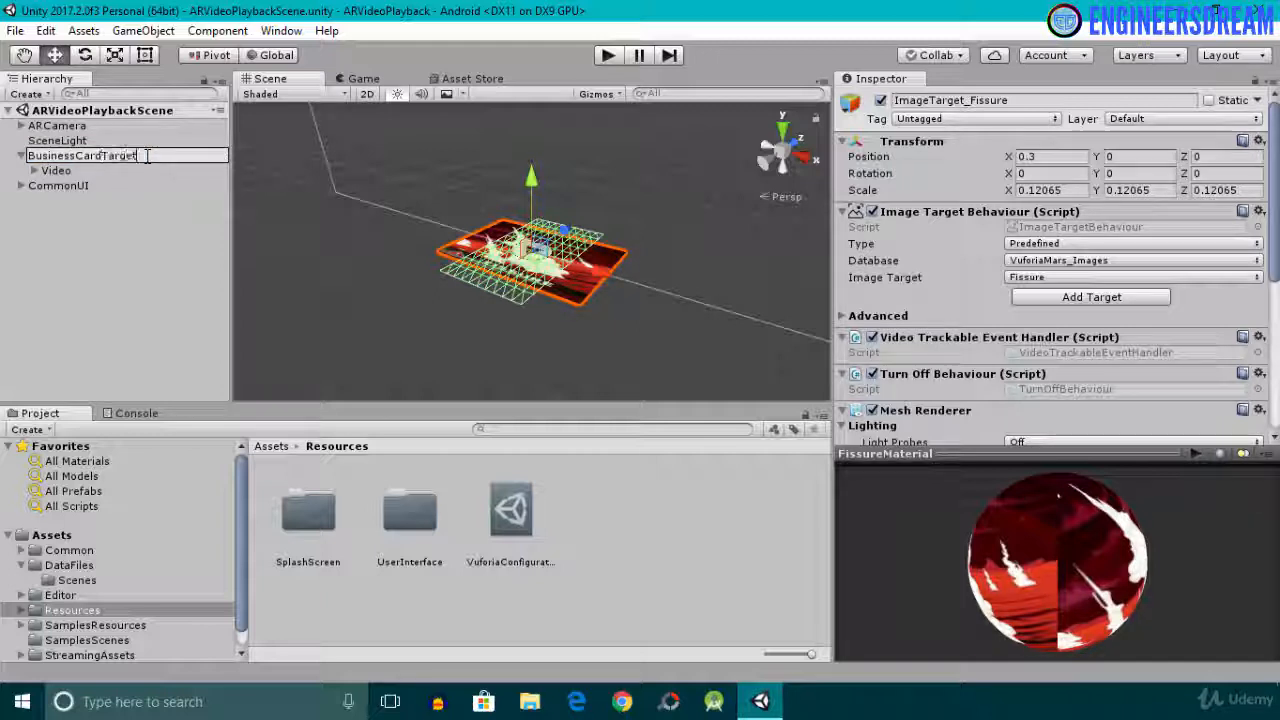
{"action": "key", "text": "Return"}
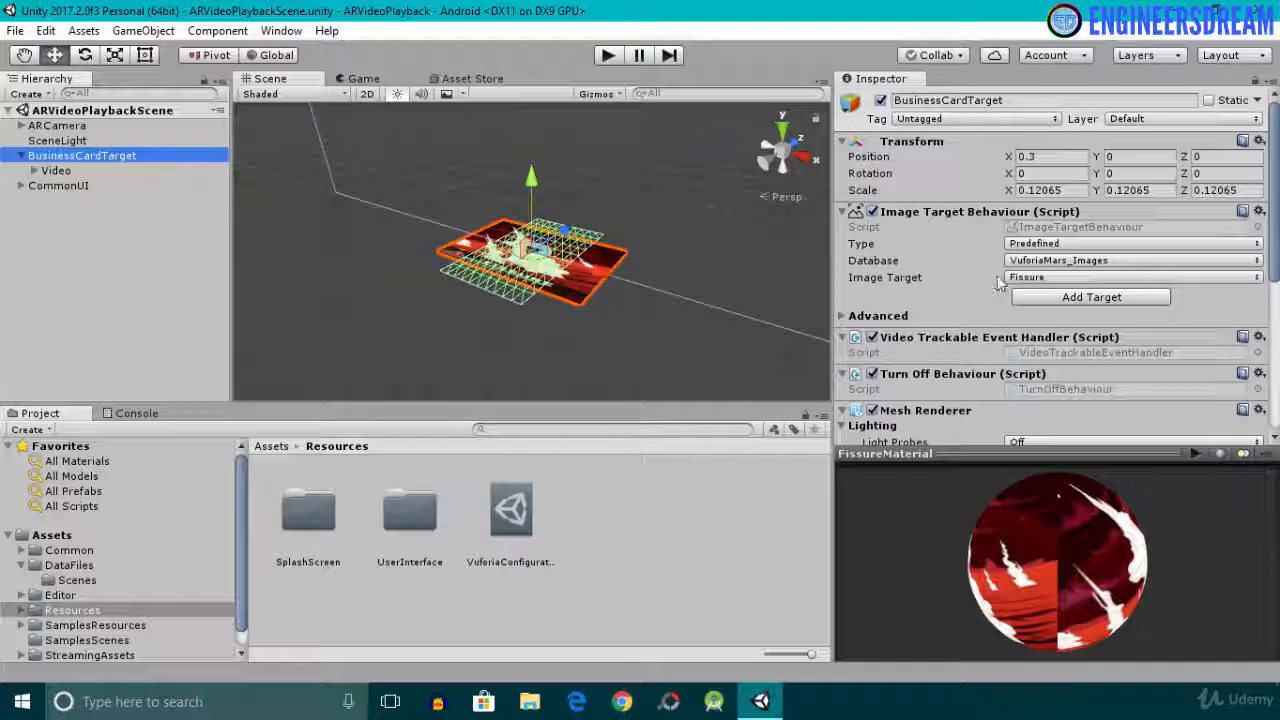
- Switch the BusinessCardTarget's image target database to ARBusinessCardbase and view the whole card in the scene
{"action": "left_click", "coordinate": [1062, 262]}
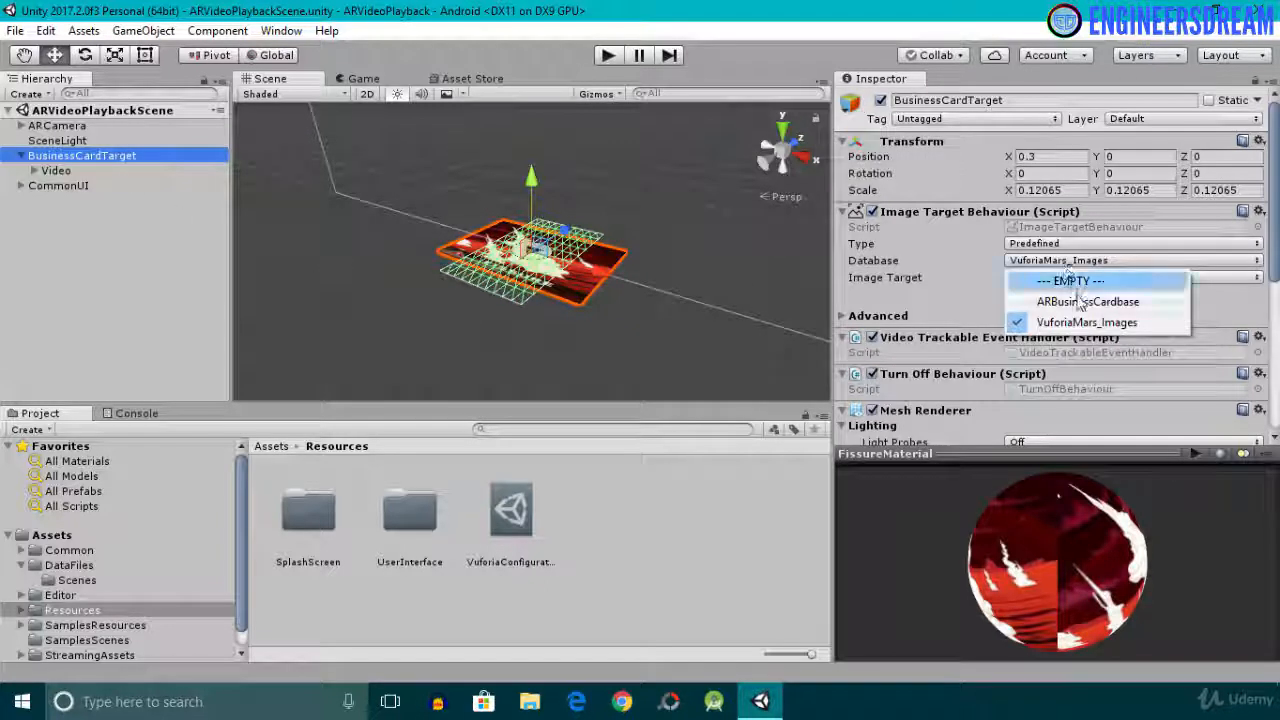
{"action": "left_click", "coordinate": [1085, 308]}
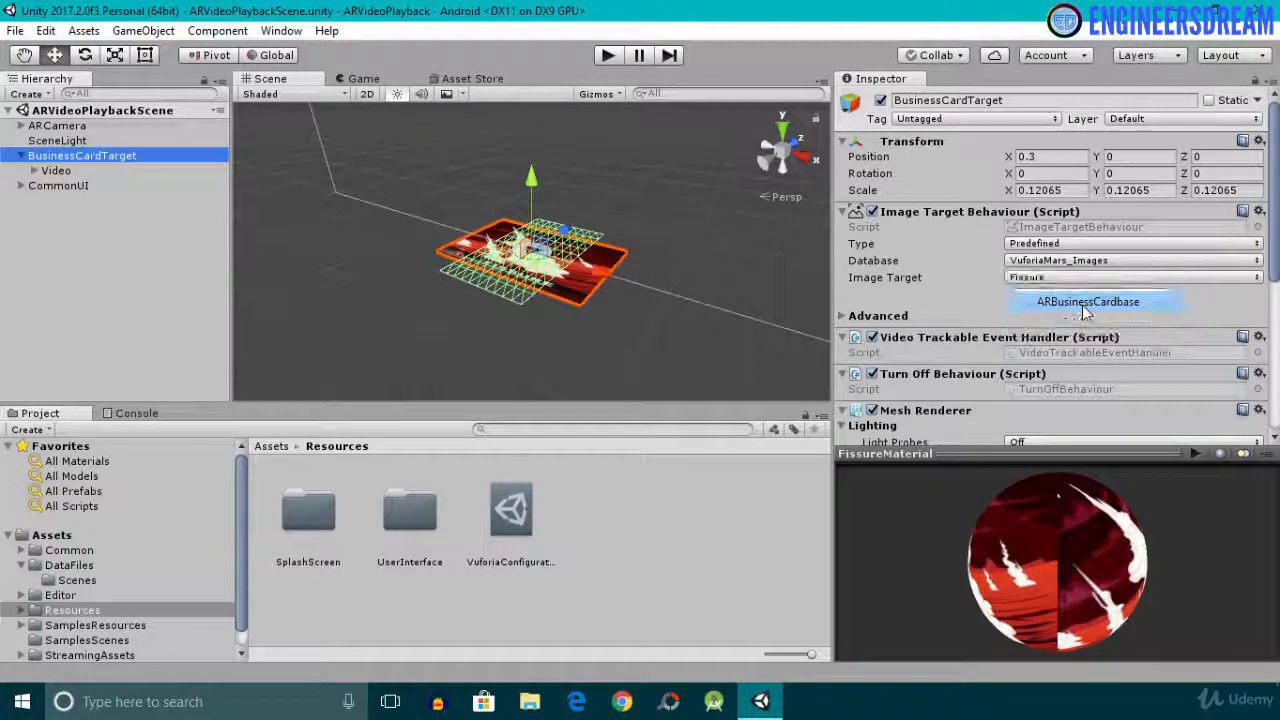
{"action": "scroll", "coordinate": [652, 266], "scroll_direction": "down", "scroll_amount": 4}
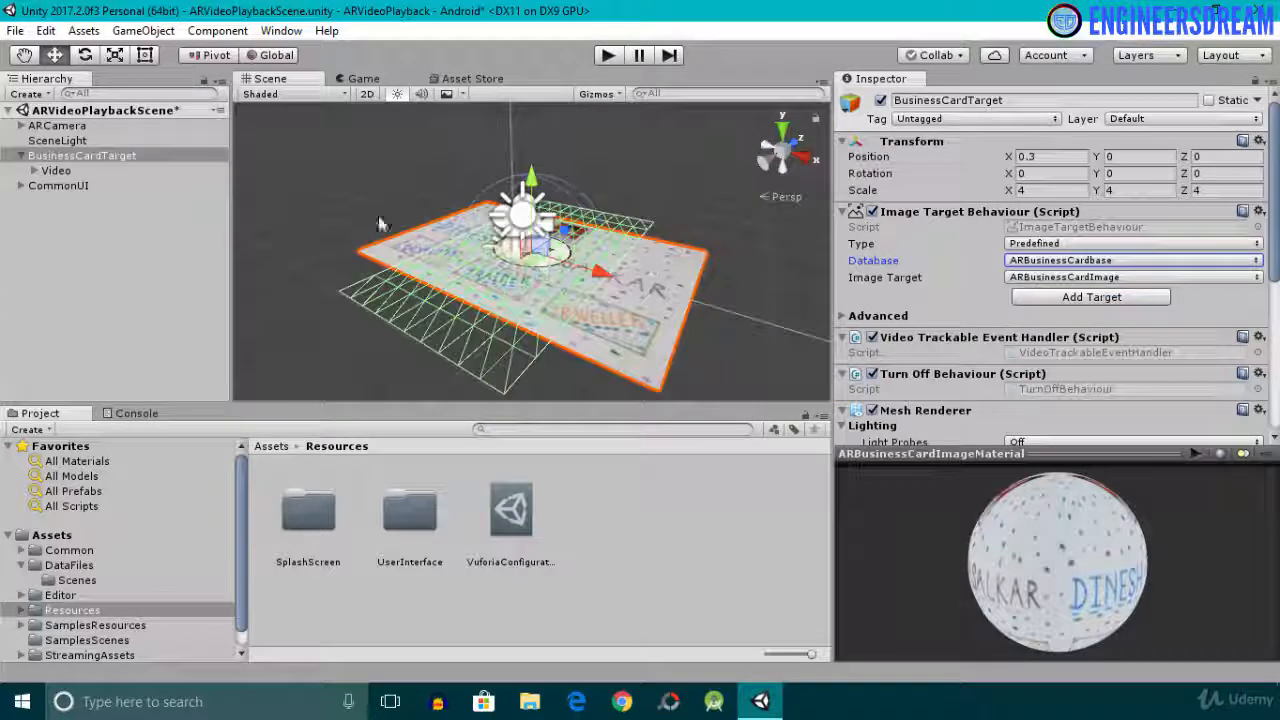
{"action": "scroll", "coordinate": [371, 204], "scroll_direction": "down", "scroll_amount": 1}
{"action": "left_click_drag", "start_coordinate": [374, 246], "coordinate": [460, 371], "text": "alt"}
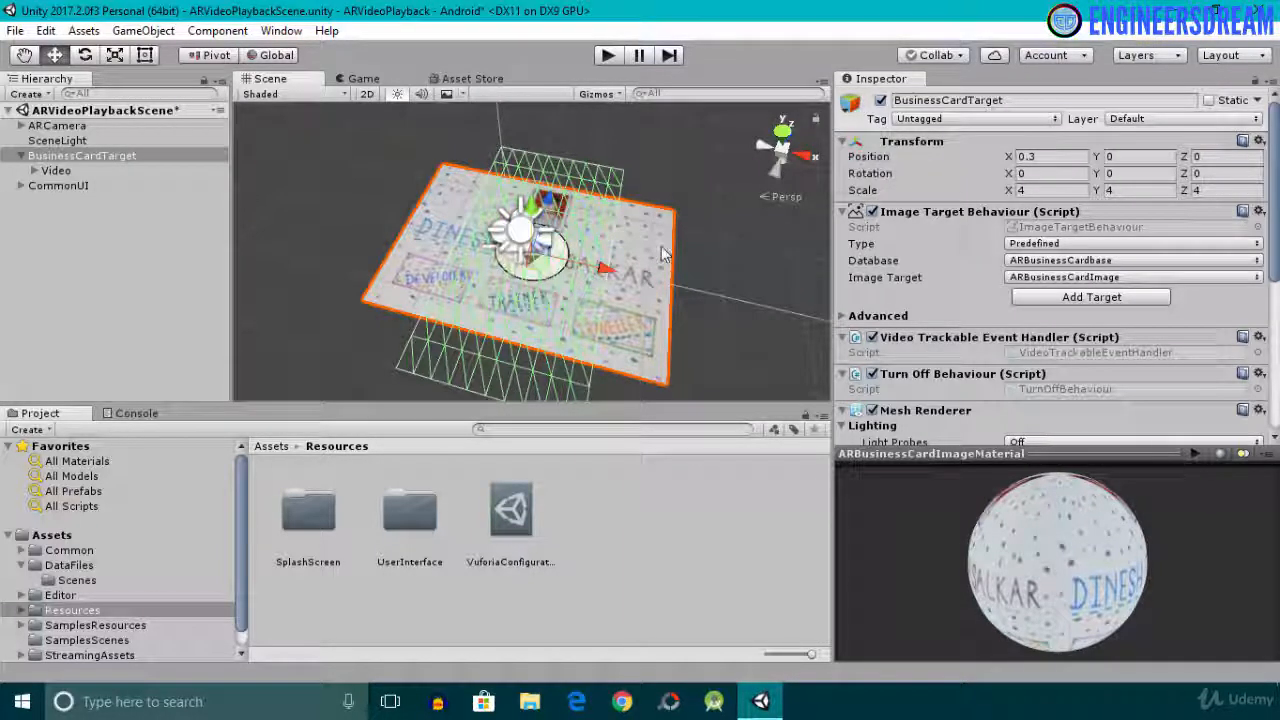
- Set the Y rotation of the Video plane under BusinessCardTarget to 180 and save the scene
{"action": "left_click", "coordinate": [55, 172]}
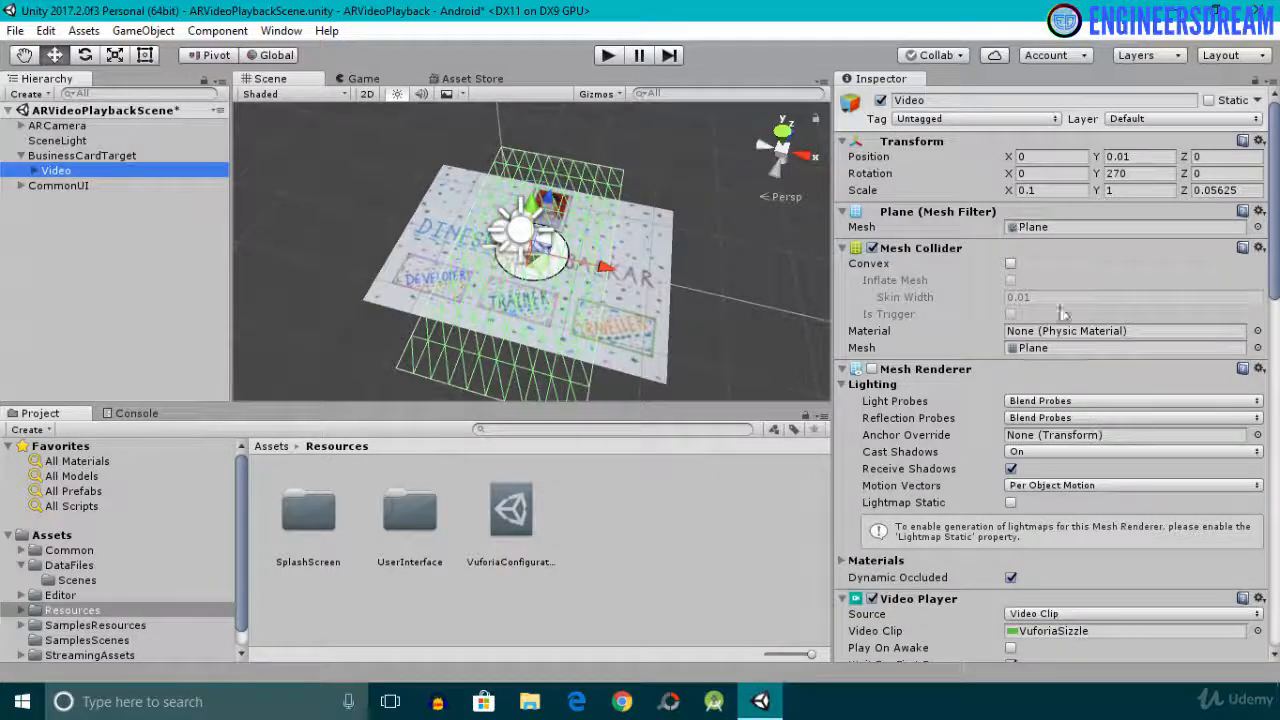
{"action": "left_click", "coordinate": [1136, 175]}
{"action": "type", "text": "180"}
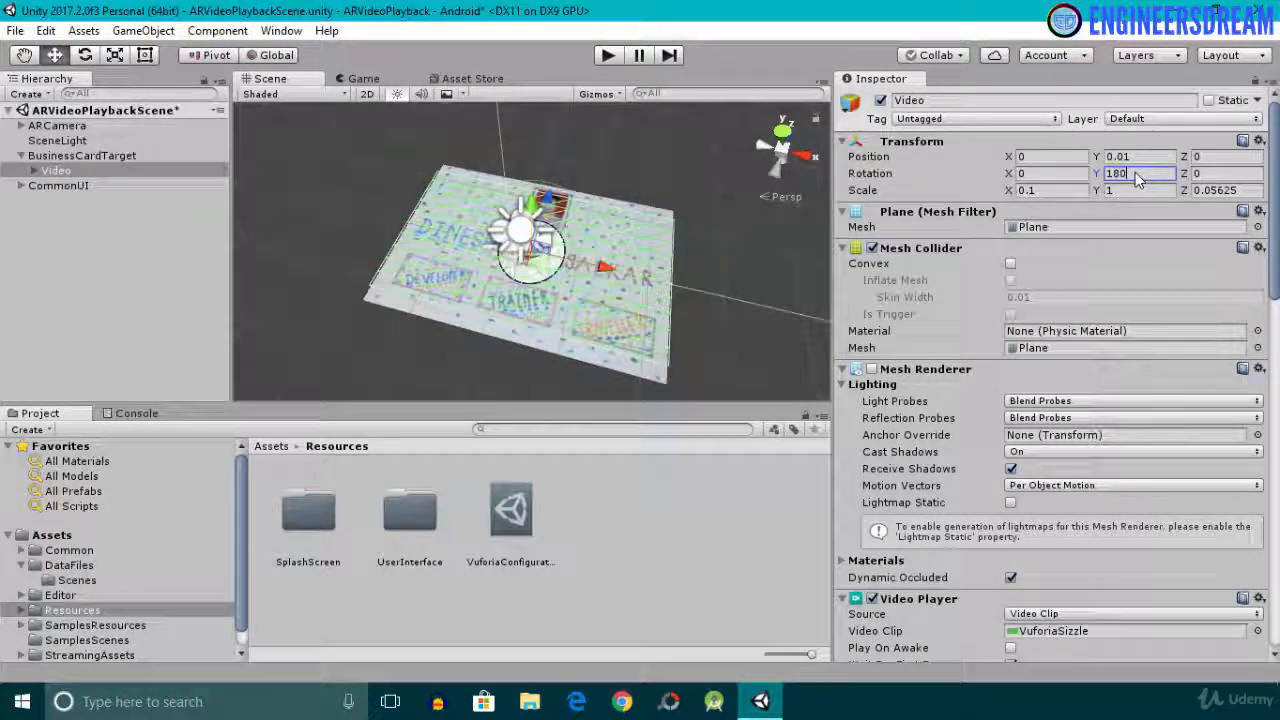
{"action": "key", "text": "ctrl+s"}
{"action": "scroll", "coordinate": [626, 320], "scroll_direction": "up", "scroll_amount": 4}
{"action": "scroll", "coordinate": [621, 312], "scroll_direction": "up", "scroll_amount": 5}
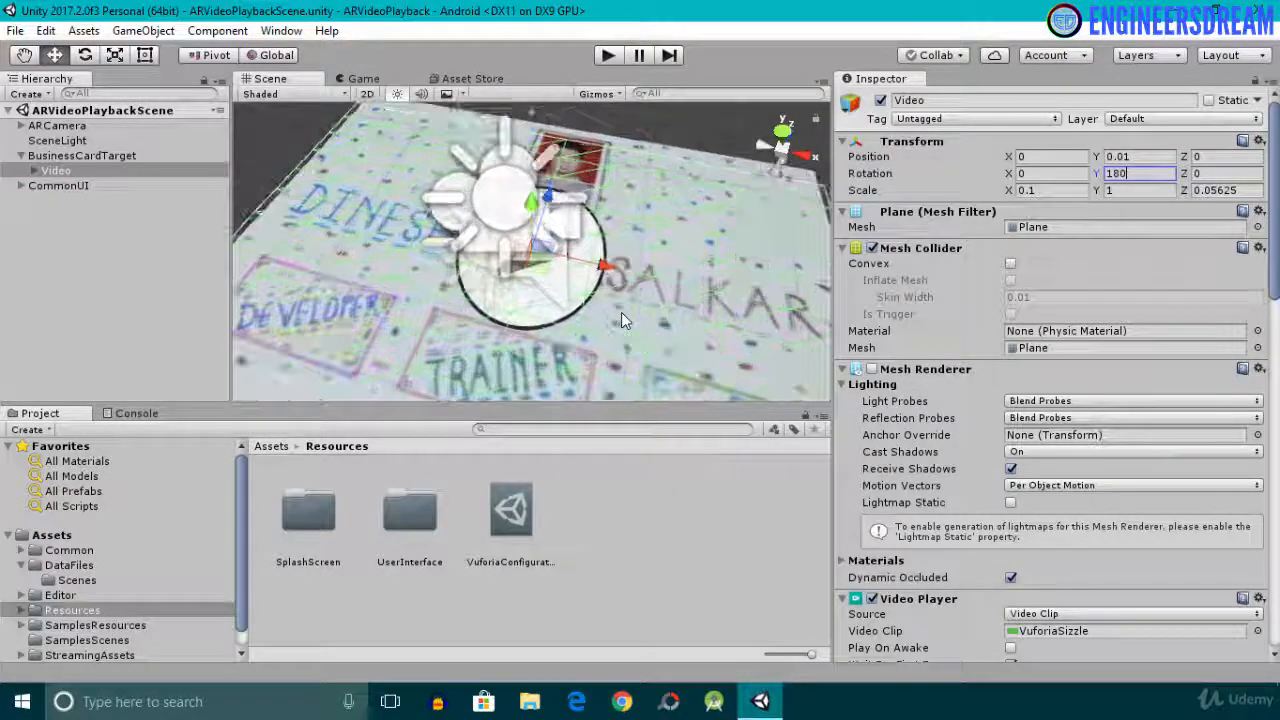
{"action": "scroll", "coordinate": [621, 318], "scroll_direction": "down", "scroll_amount": 6}
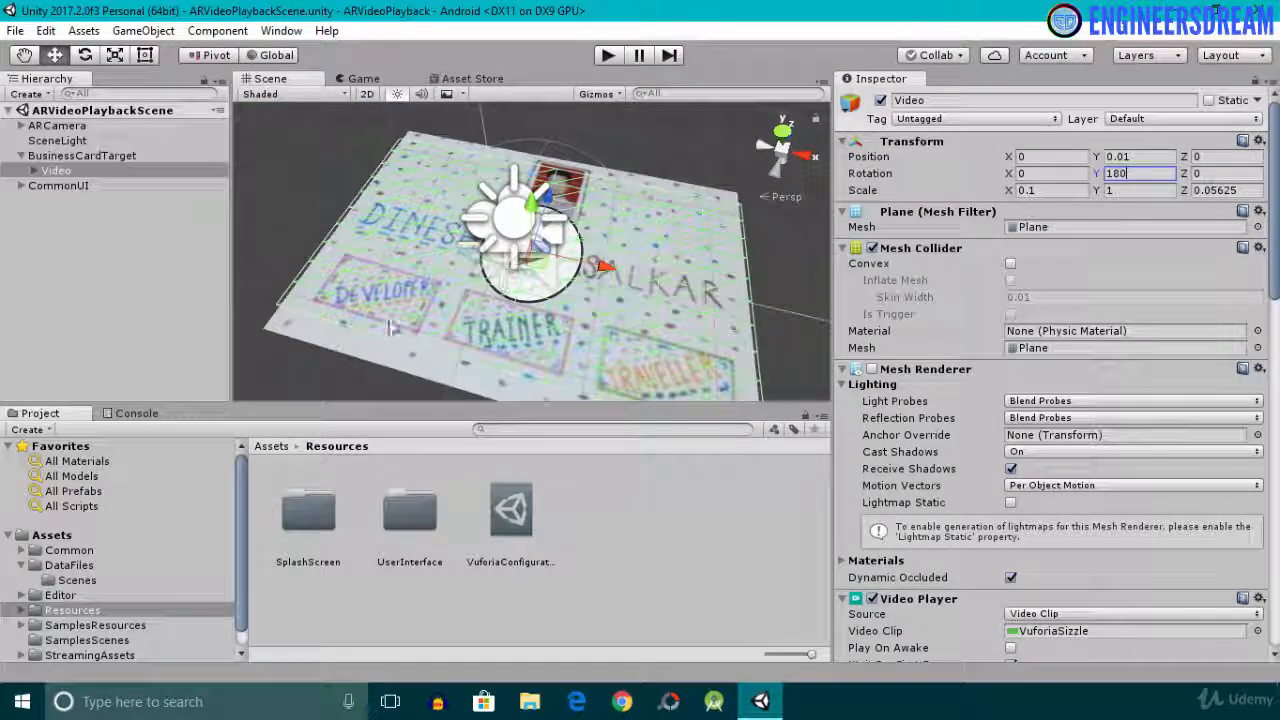
{"action": "scroll", "coordinate": [382, 253], "scroll_direction": "down", "scroll_amount": 2}
{"action": "key", "text": "Return"}
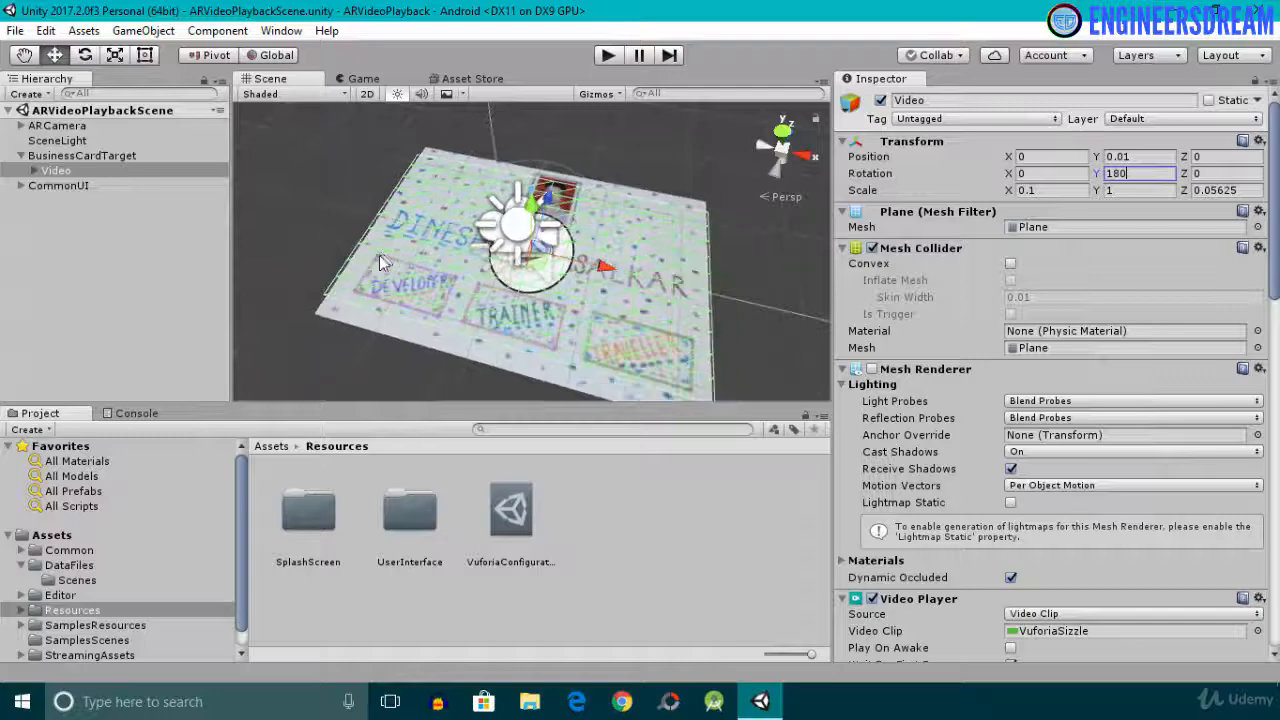
- Scale the Video plane under BusinessCardTarget uniformly down to 0.085, 0.85, 0.0478125, save the scene and check its fit on the card
{"action": "left_click", "coordinate": [115, 56]}
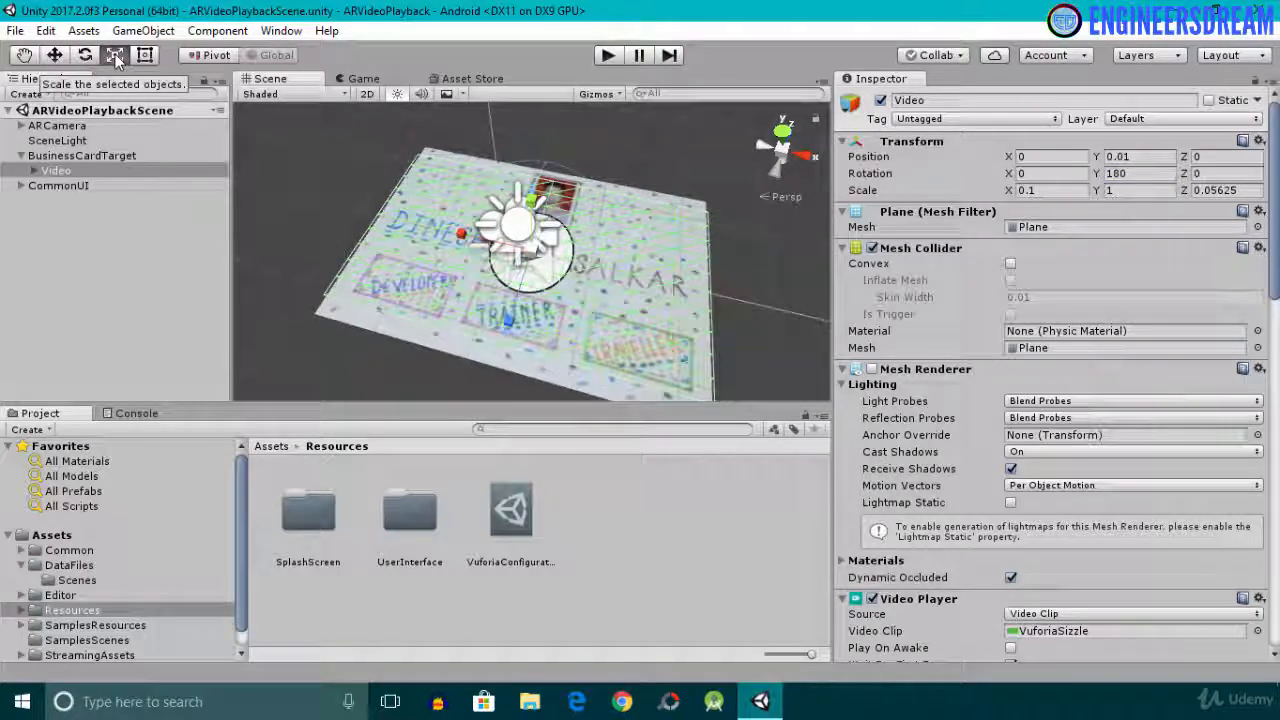
{"action": "left_click", "coordinate": [71, 170]}
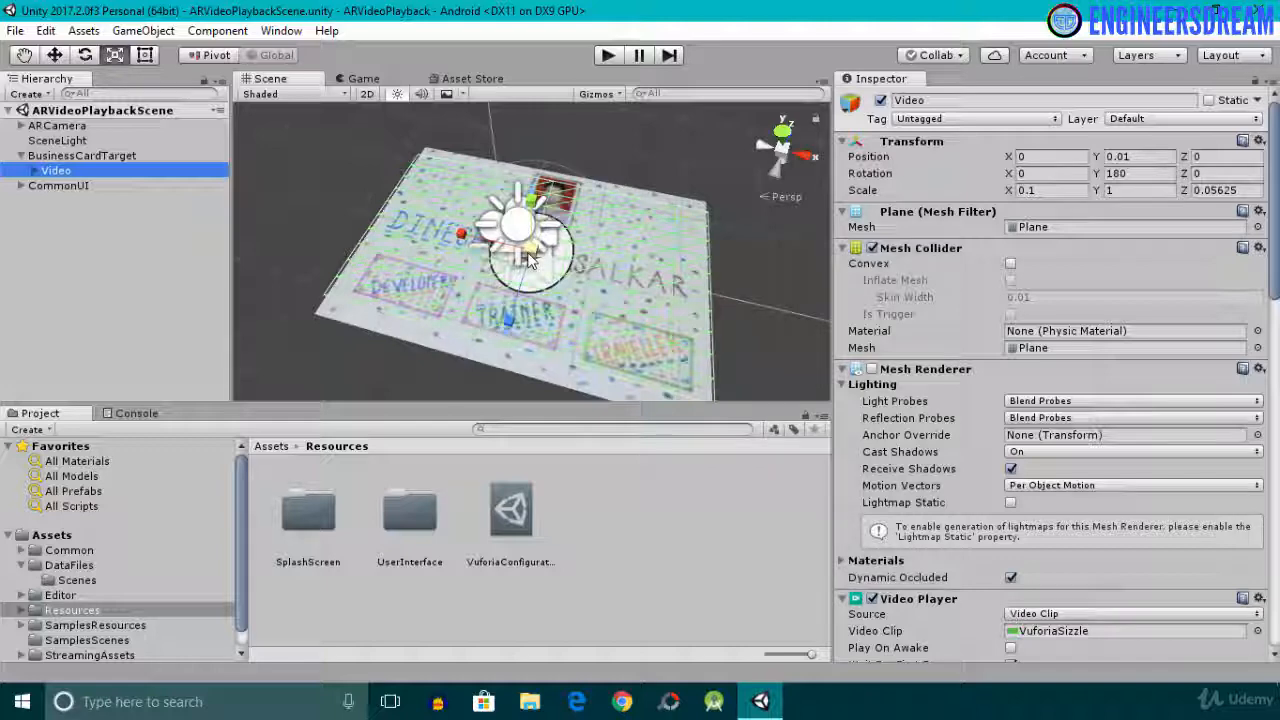
{"action": "left_click_drag", "start_coordinate": [530, 258], "coordinate": [519, 258]}
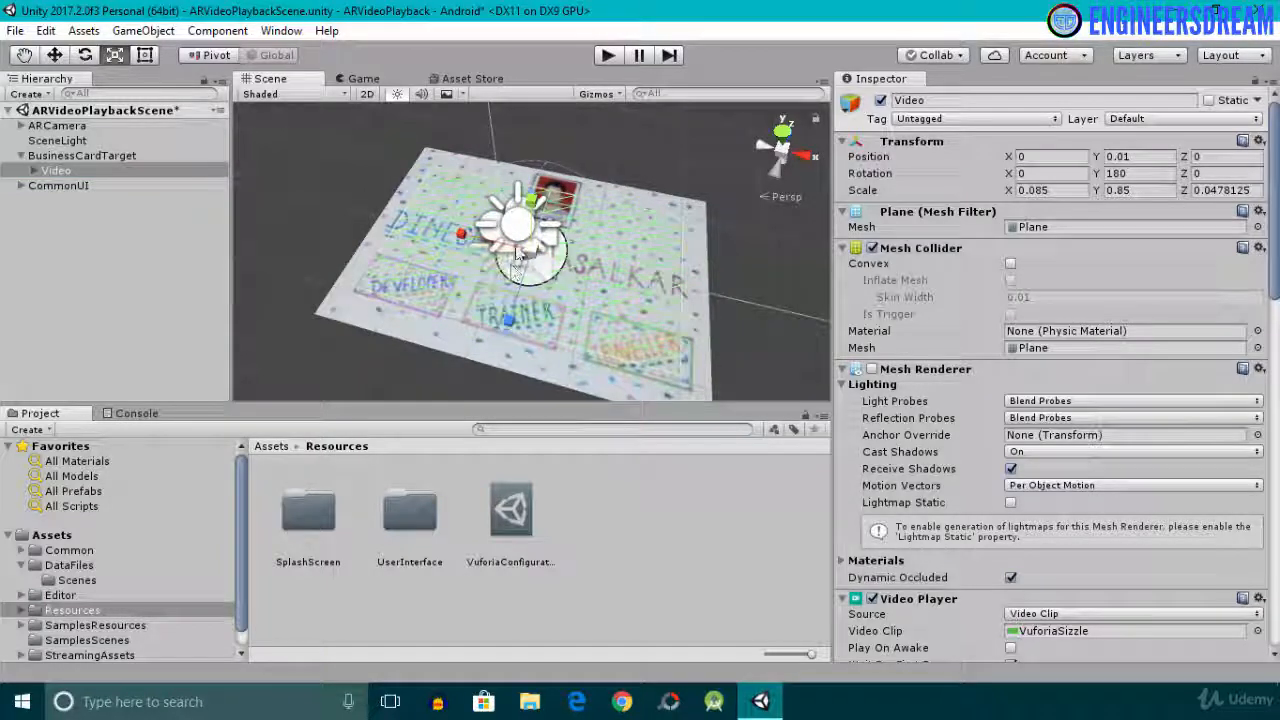
{"action": "key", "text": "ctrl+s"}
{"action": "left_click_drag", "start_coordinate": [362, 150], "coordinate": [405, 255], "text": "alt"}
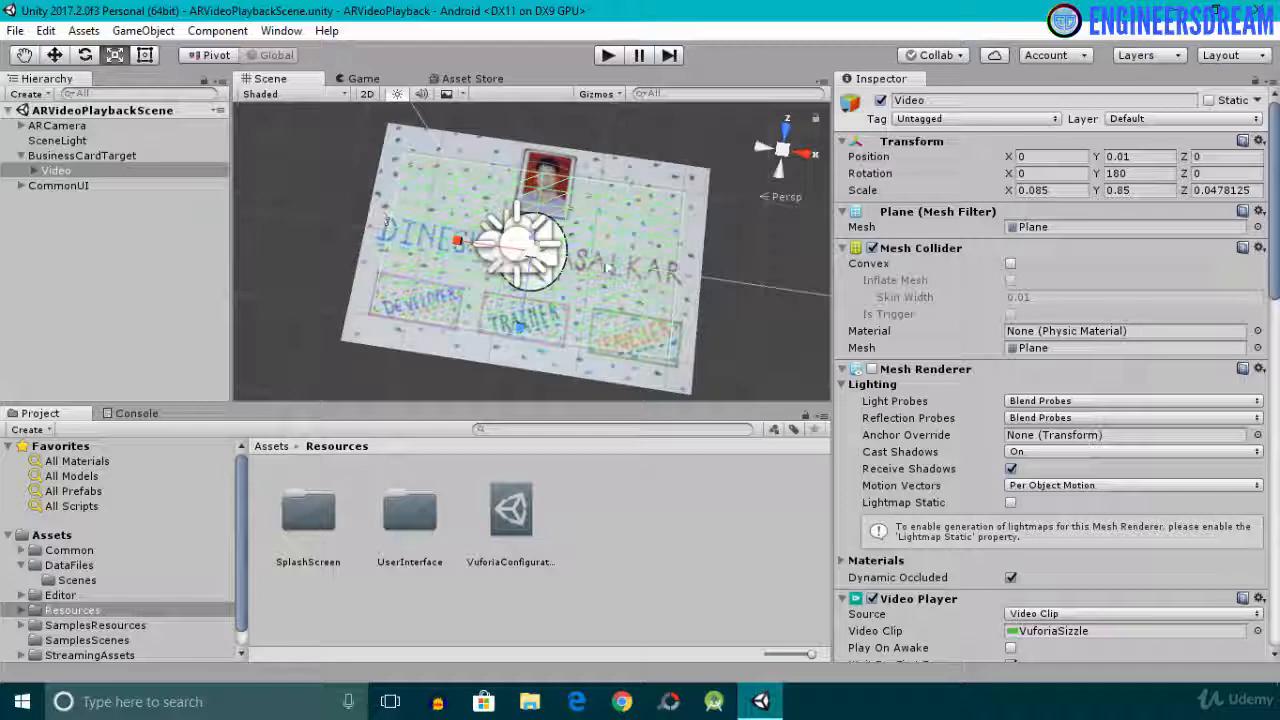
{"action": "left_click", "coordinate": [90, 156]}
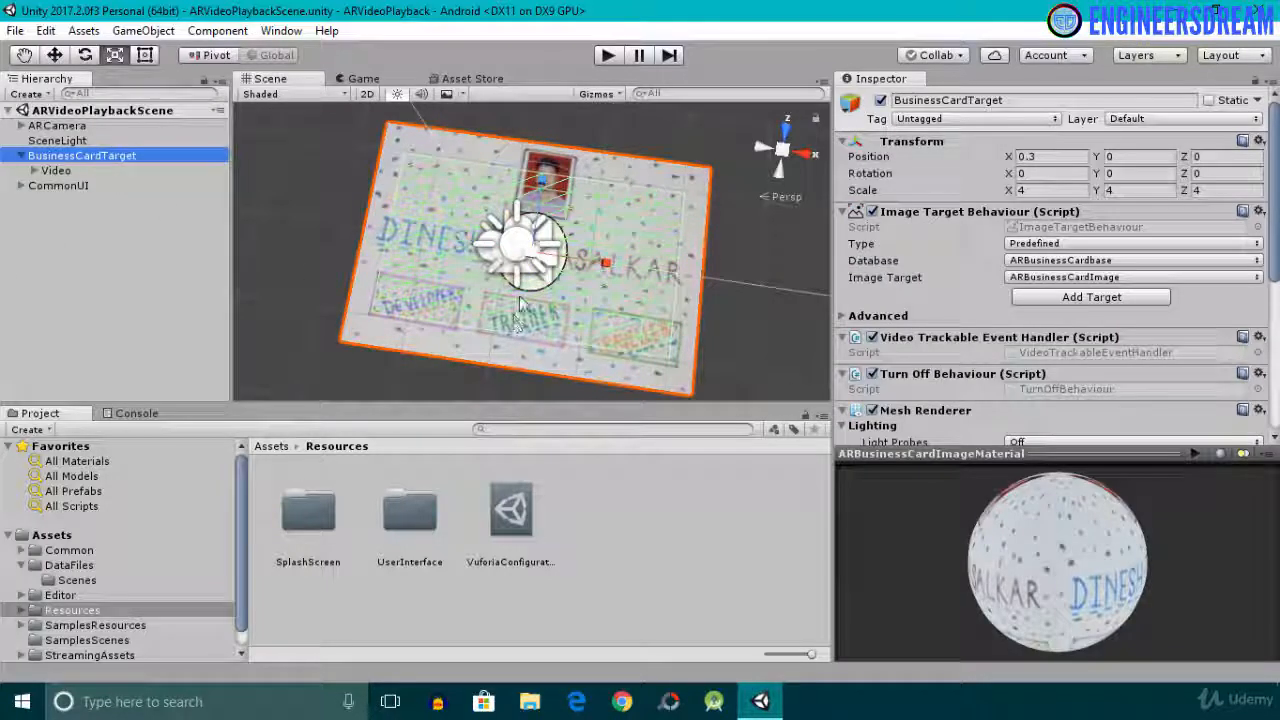
{"action": "left_click_drag", "start_coordinate": [512, 302], "coordinate": [439, 192], "text": "alt"}
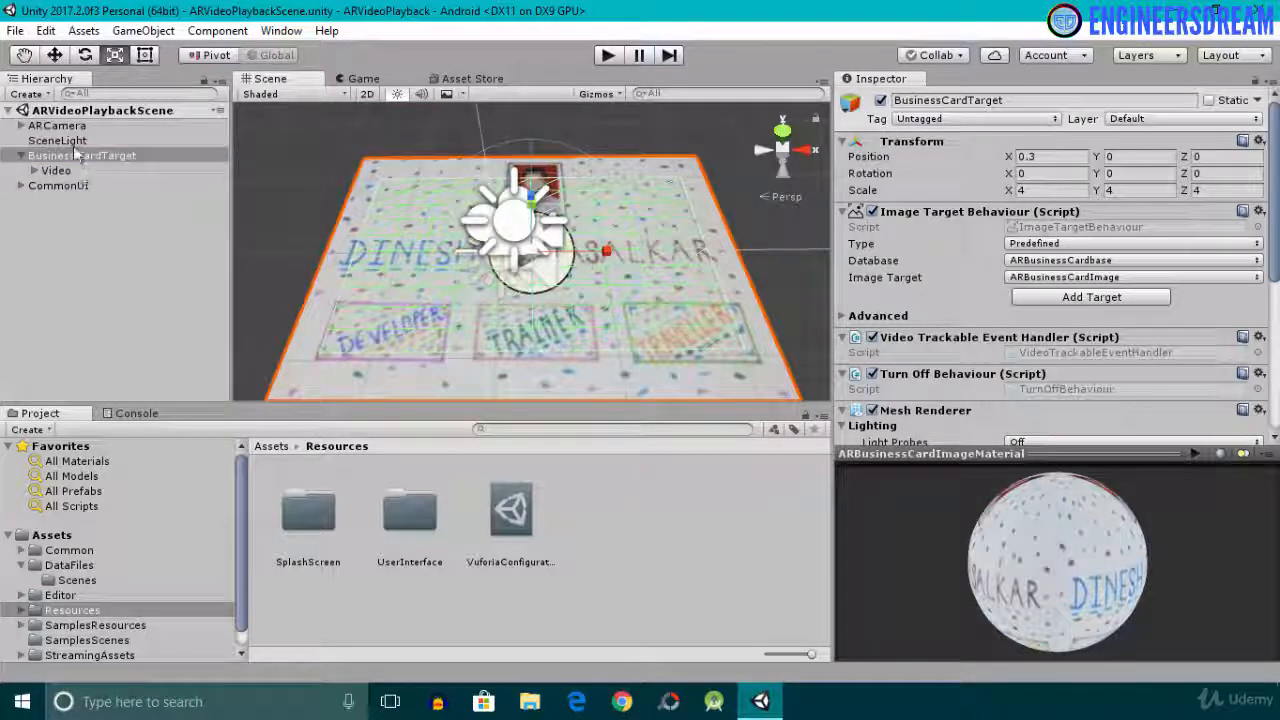
- Set the World Center Mode of the ARCamera's Vuforia Behaviour to CAMERA
{"action": "left_click", "coordinate": [57, 126]}
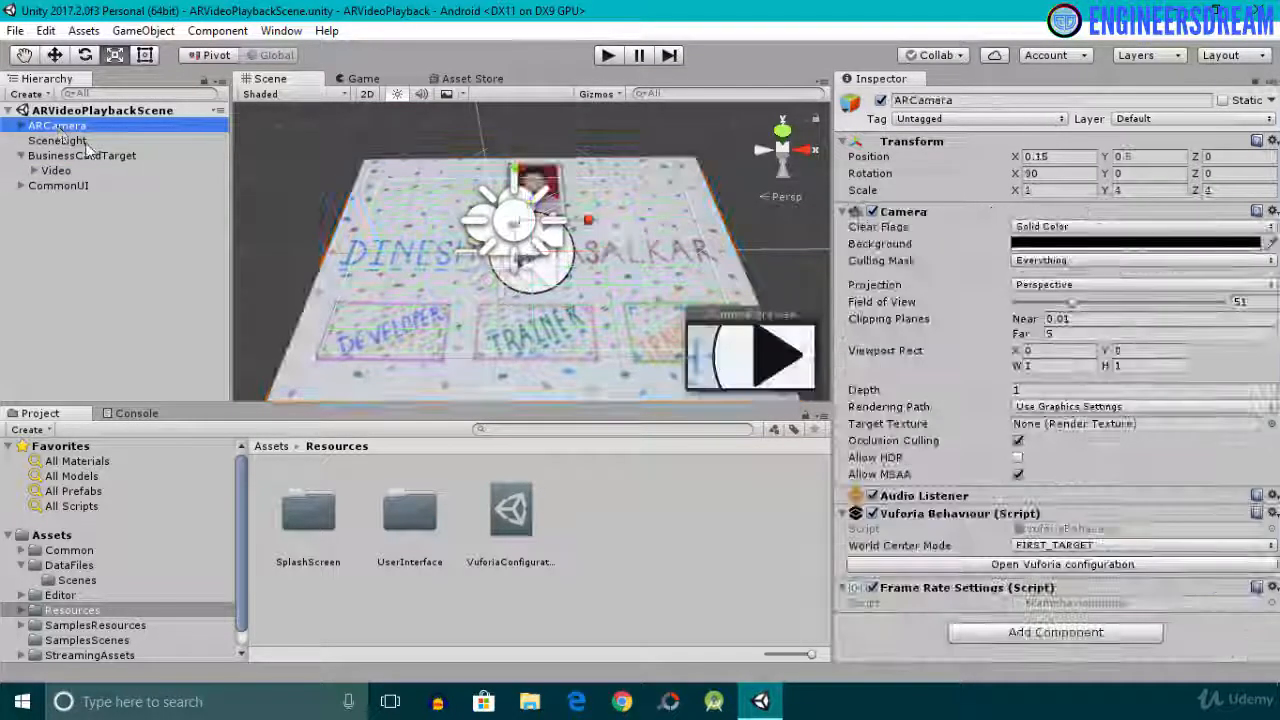
{"action": "left_click", "coordinate": [1068, 546]}
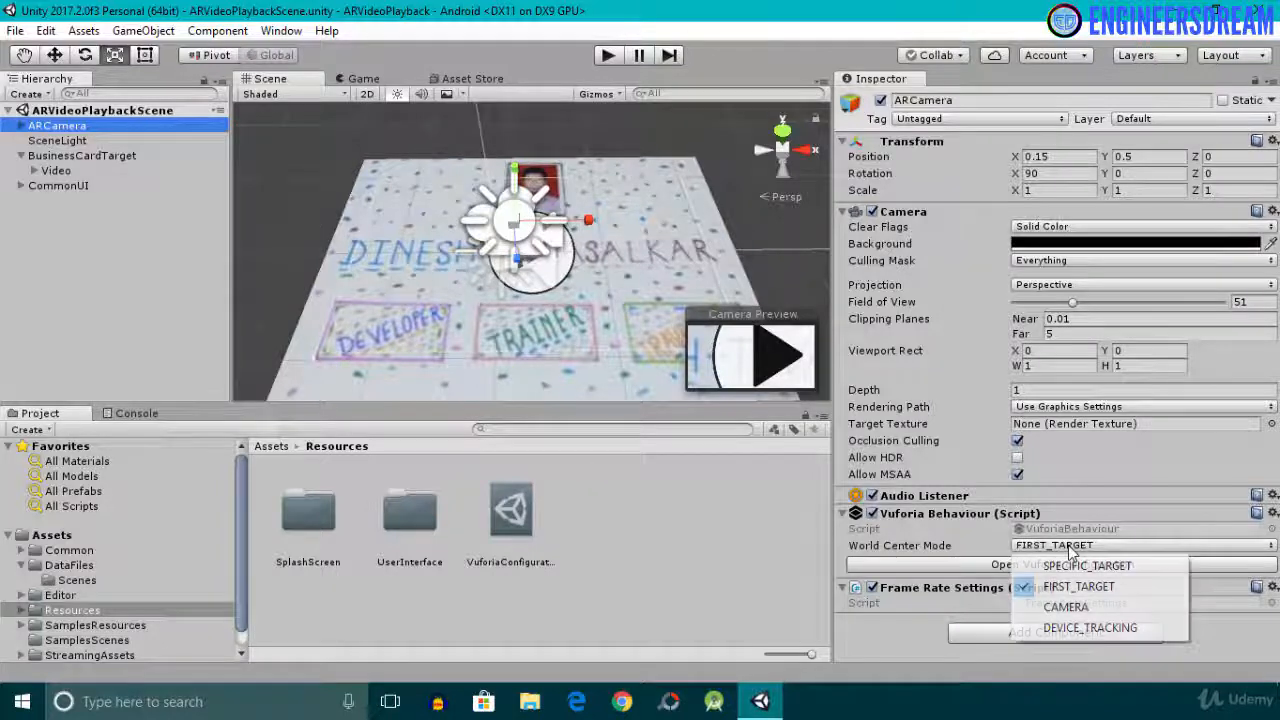
{"action": "left_click", "coordinate": [1062, 606]}
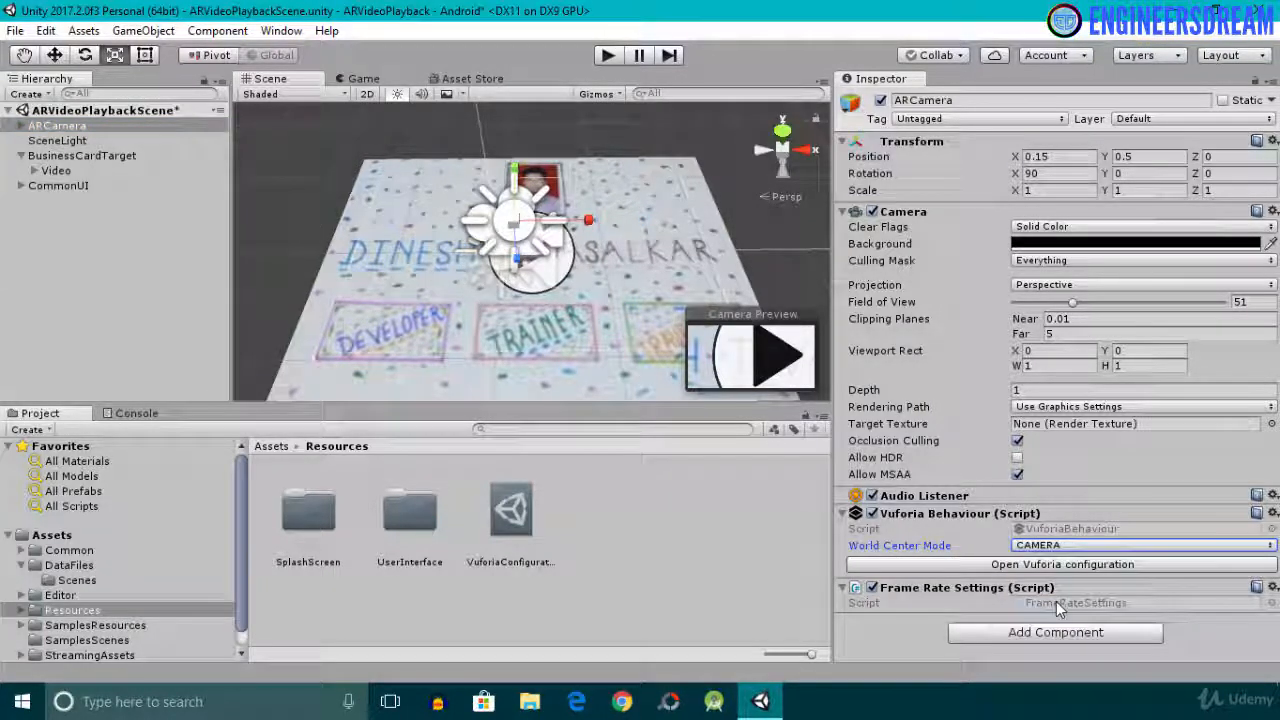
- Load and activate the ARBusinessCardbase dataset in the Vuforia configuration and save the scene
{"action": "left_click", "coordinate": [1040, 566]}
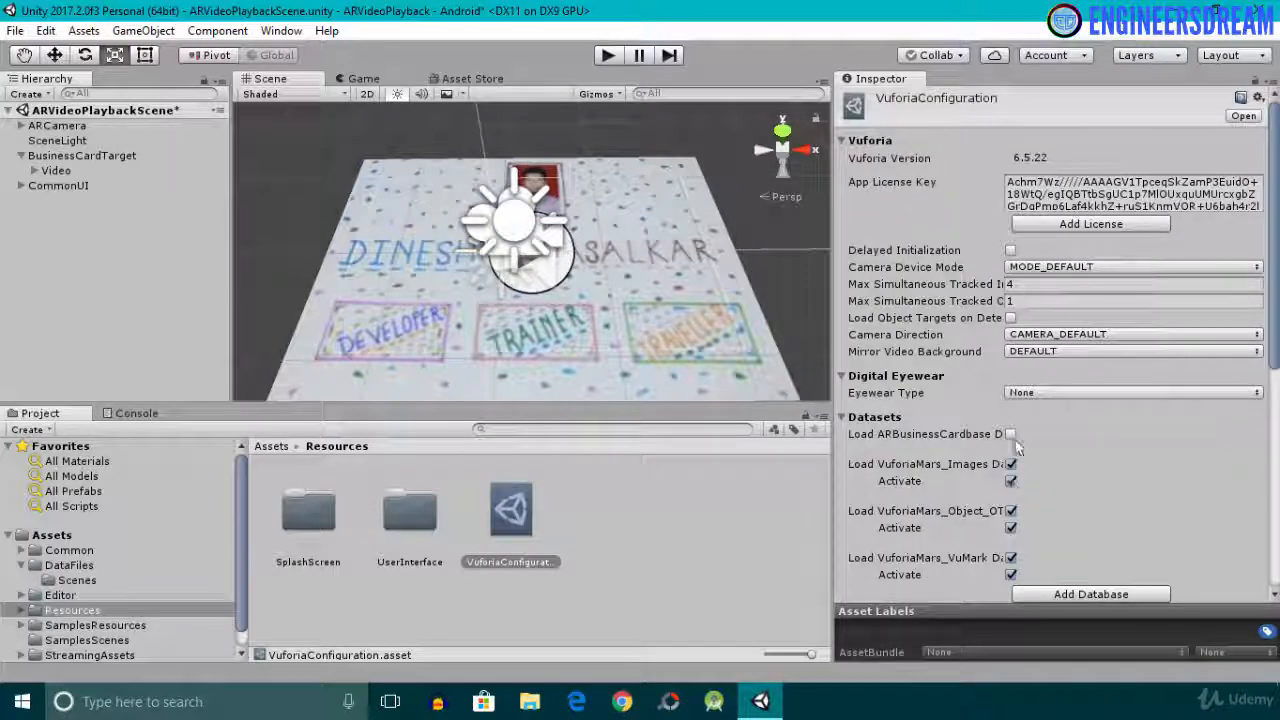
{"action": "left_click", "coordinate": [1011, 435]}
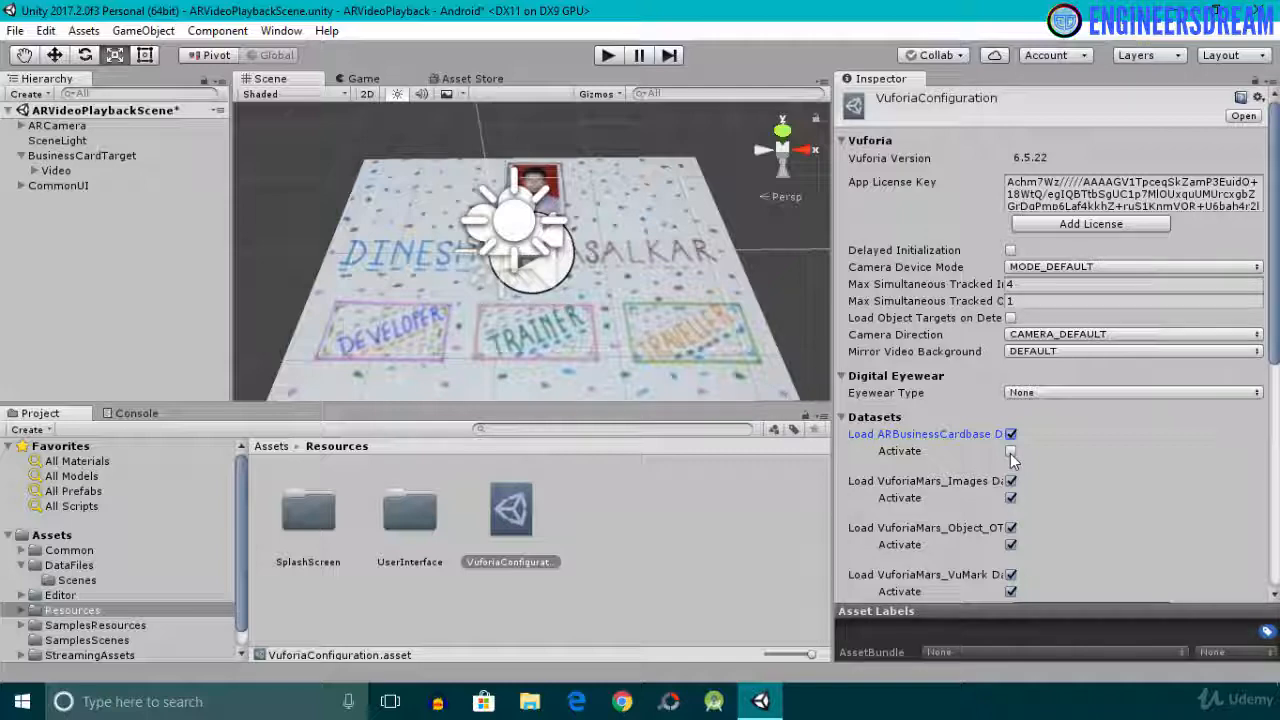
{"action": "left_click", "coordinate": [1011, 452]}
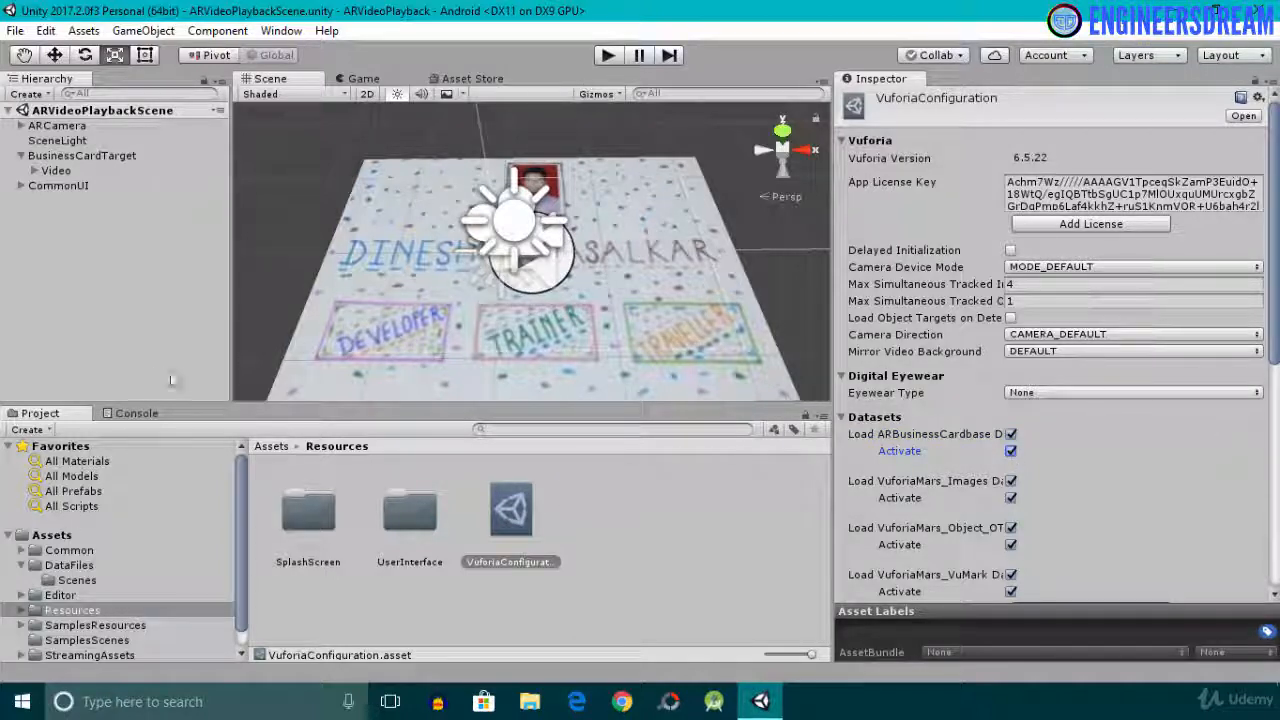
- Run the scene, test starting and pausing the video on the business card target, and stop the run
{"action": "left_click", "coordinate": [608, 56]}
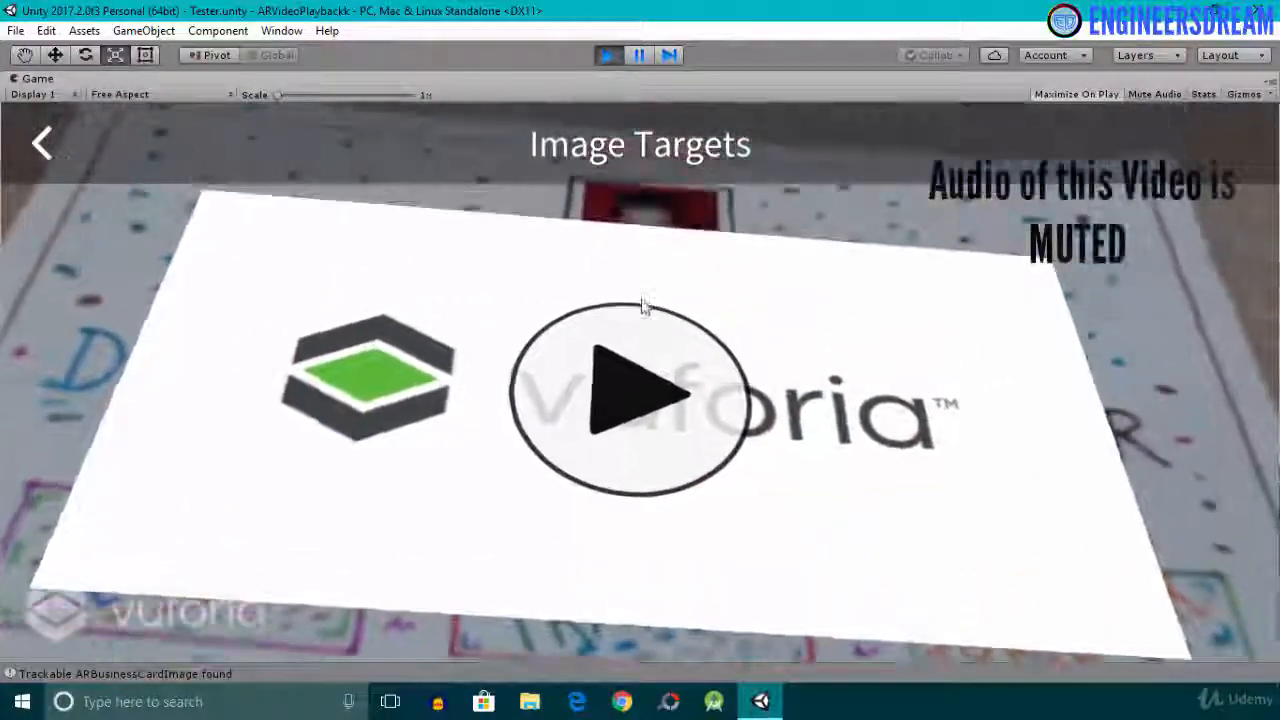
{"action": "left_click", "coordinate": [645, 307]}
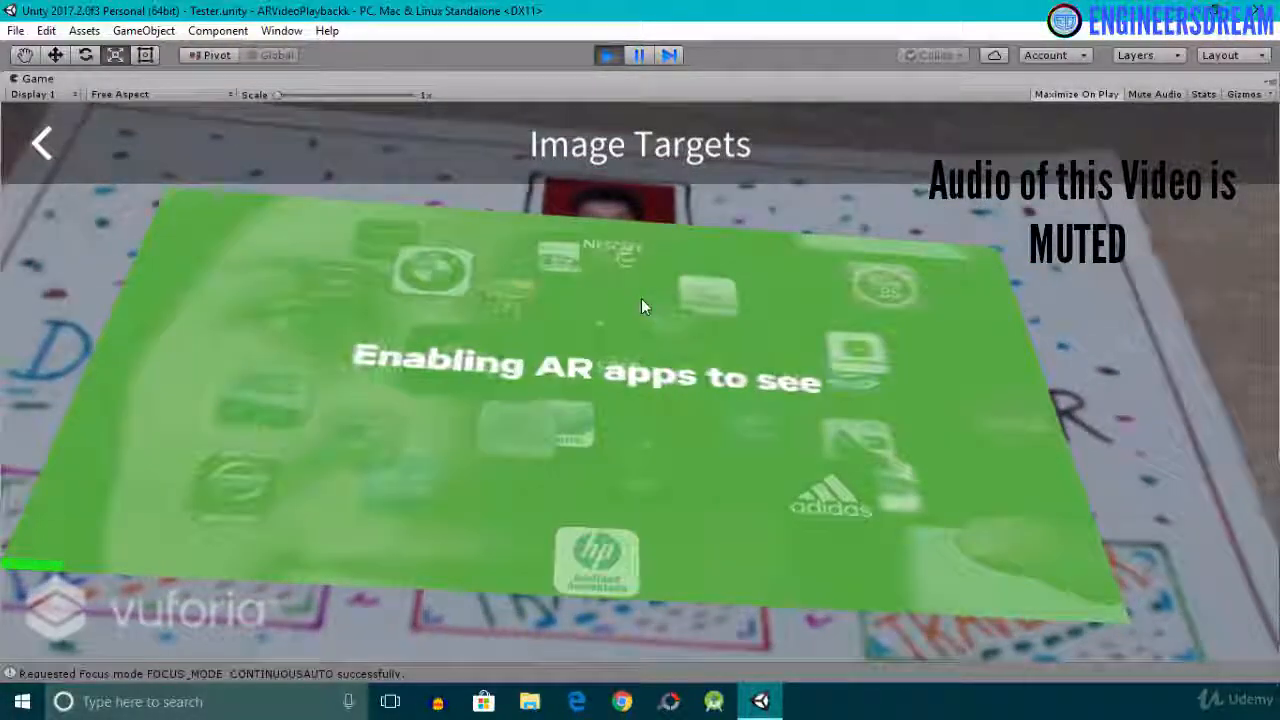
{"action": "left_click", "coordinate": [613, 384]}
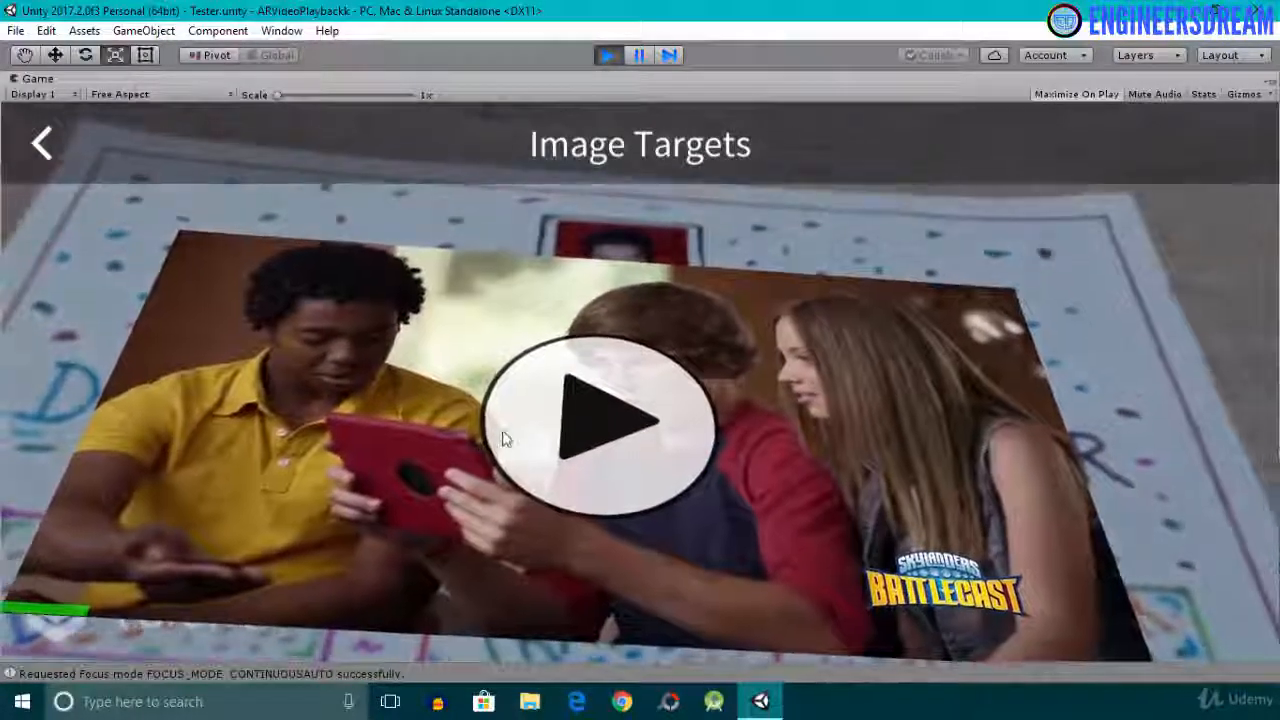
{"action": "left_click", "coordinate": [598, 438]}
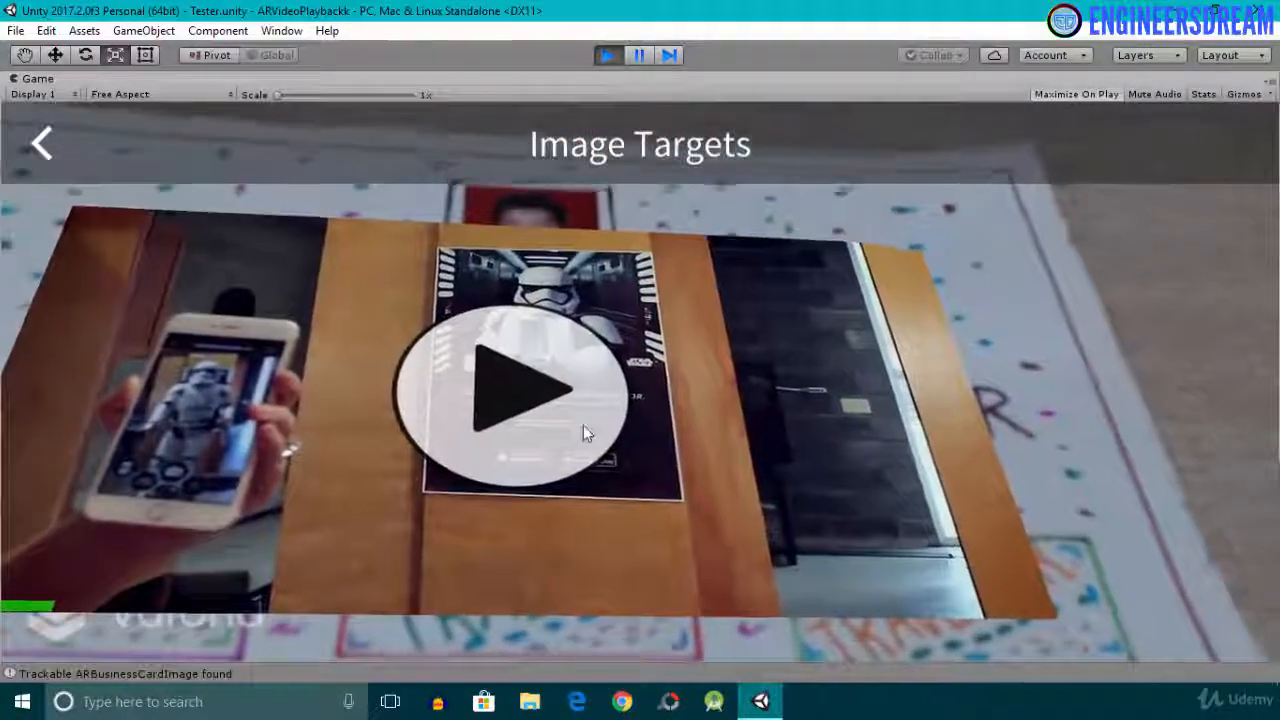
{"action": "left_click", "coordinate": [586, 429]}
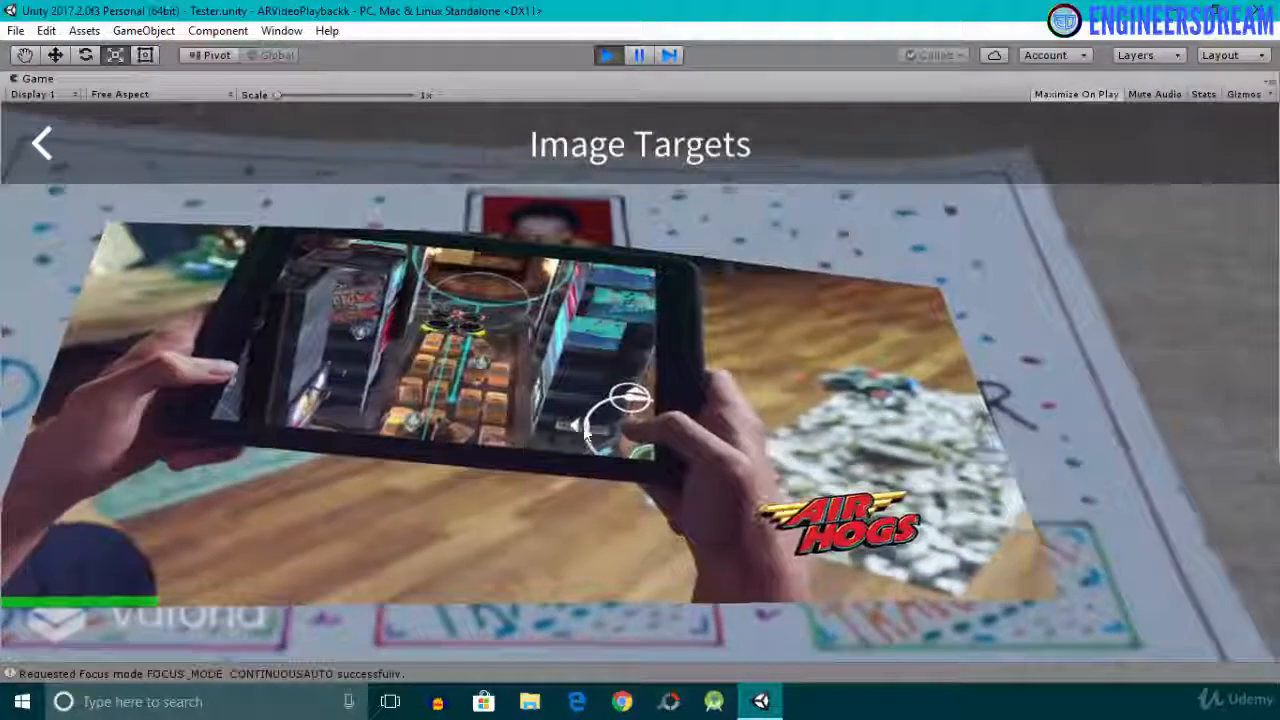
{"action": "left_click", "coordinate": [586, 426]}
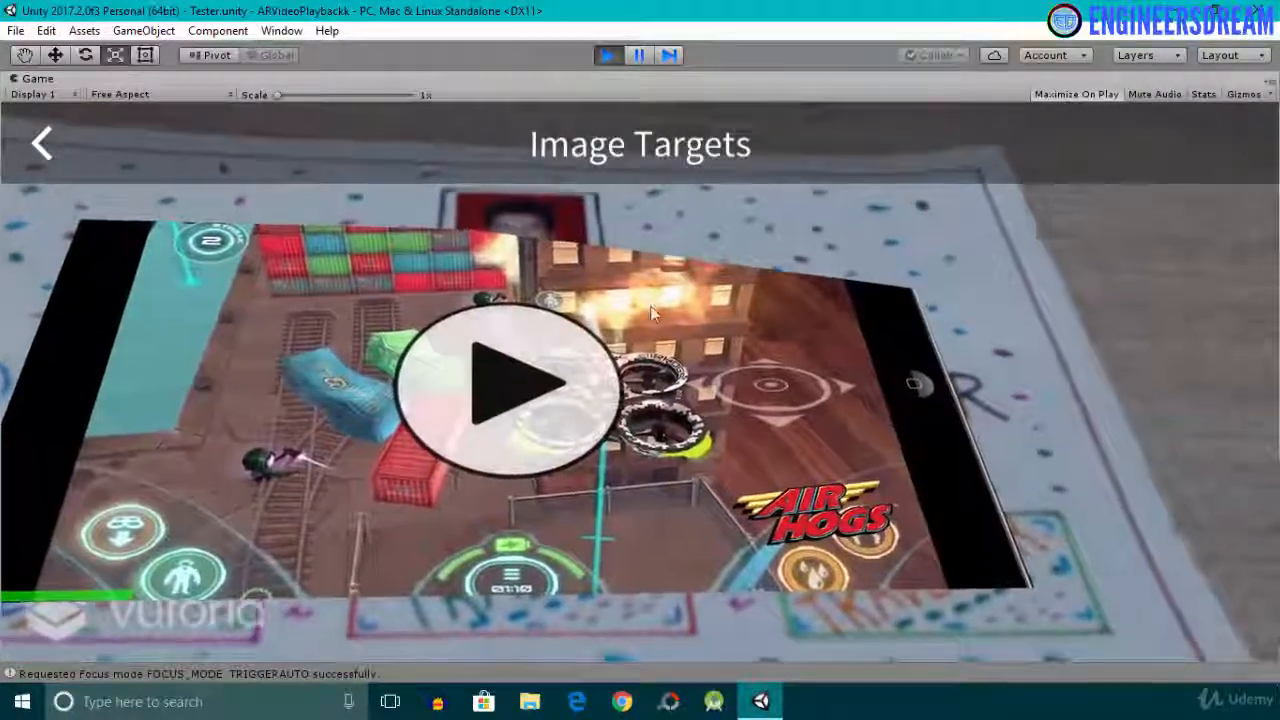
{"action": "left_click", "coordinate": [612, 57]}
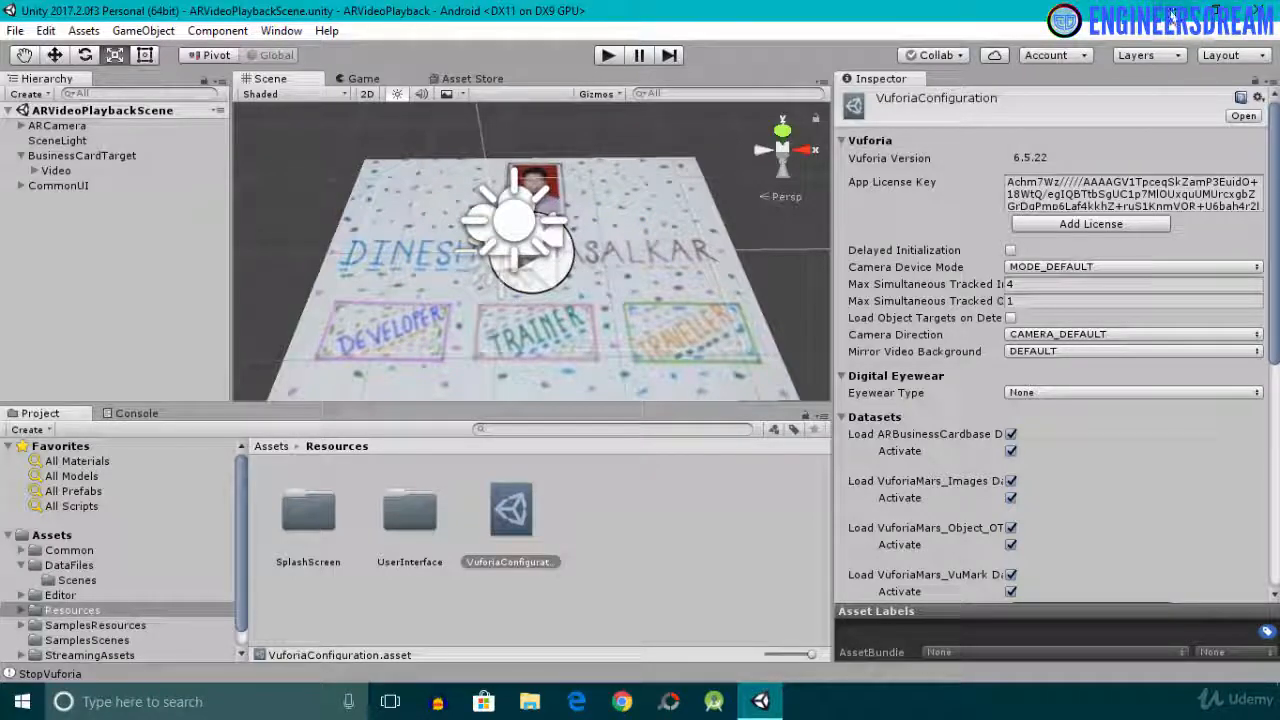
- Open BusinessVideo.mp4 from the desktop in VLC, preview several parts of it full screen and close the player
{"action": "left_click", "coordinate": [1168, 12]}
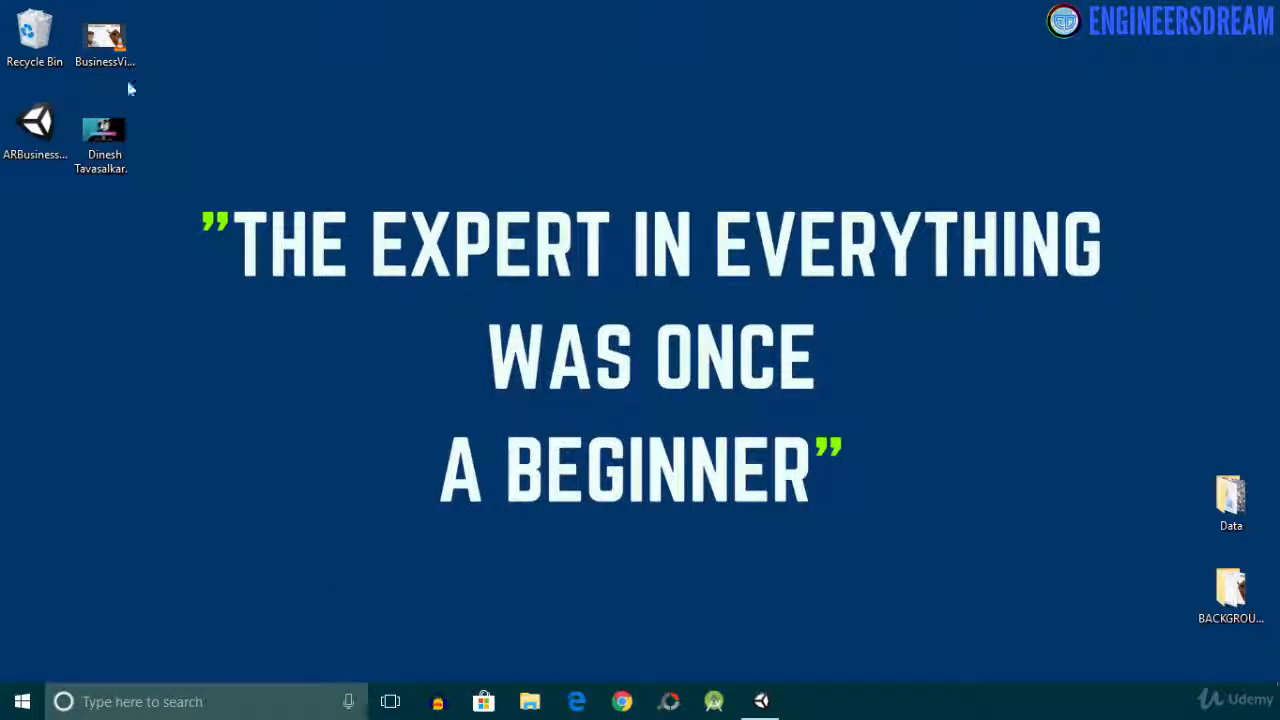
{"action": "left_click", "coordinate": [113, 38]}
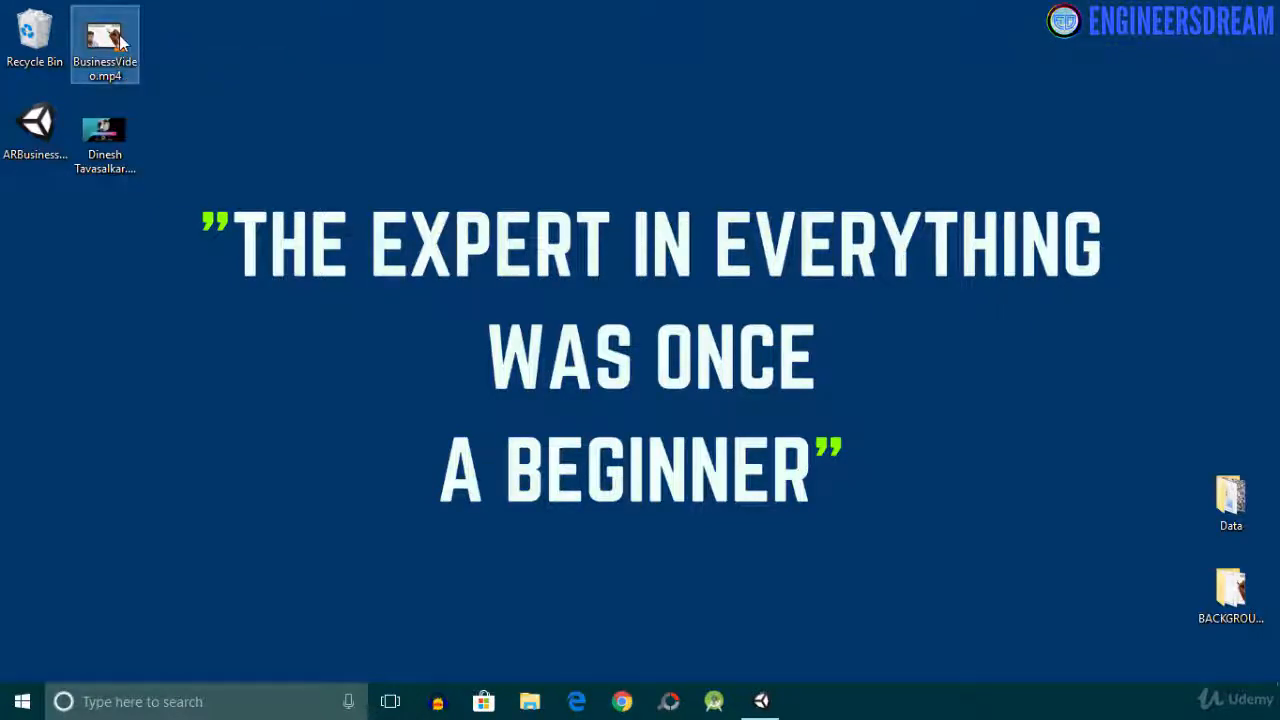
{"action": "double_click", "coordinate": [120, 40]}
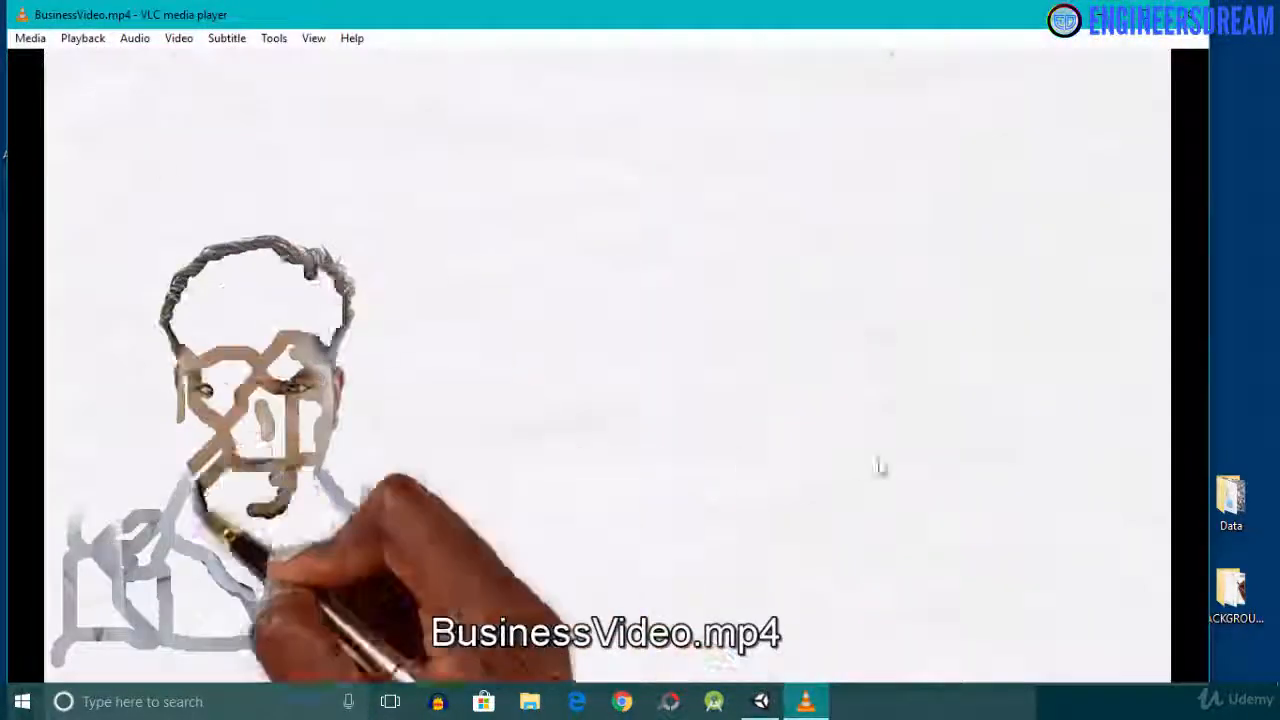
{"action": "double_click", "coordinate": [880, 466]}
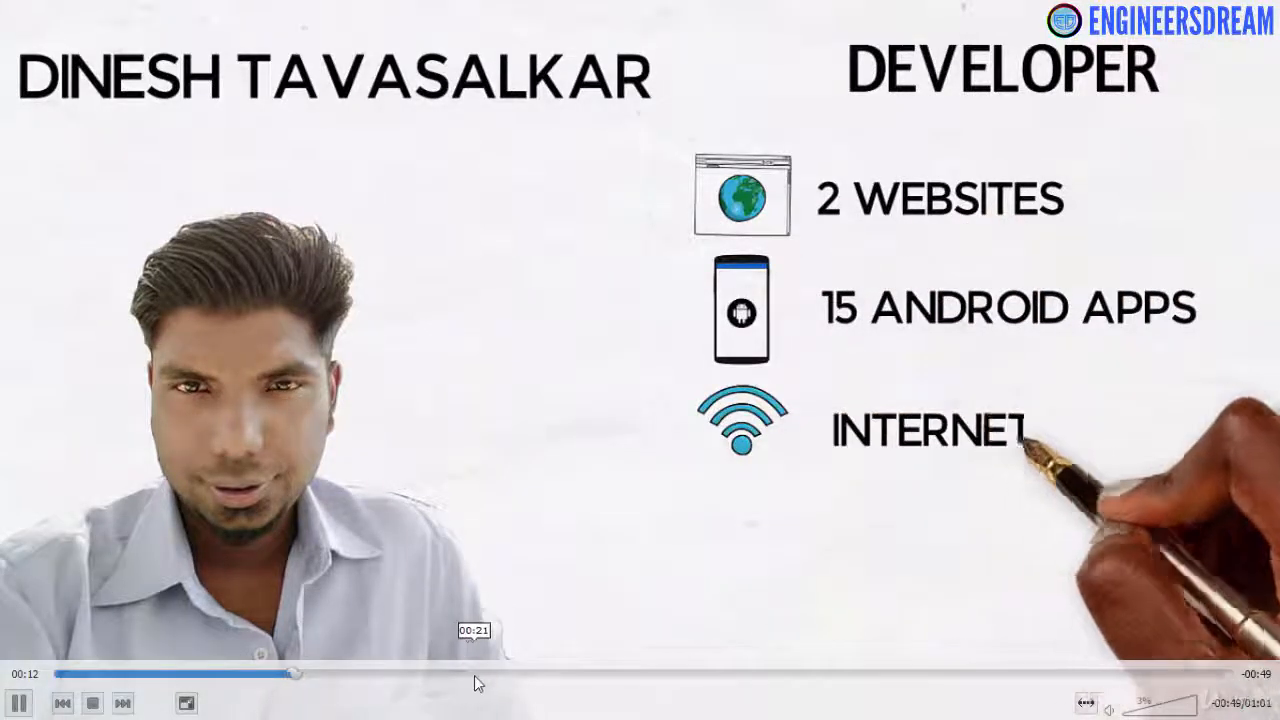
{"action": "left_click", "coordinate": [474, 676]}
{"action": "left_click", "coordinate": [558, 676]}
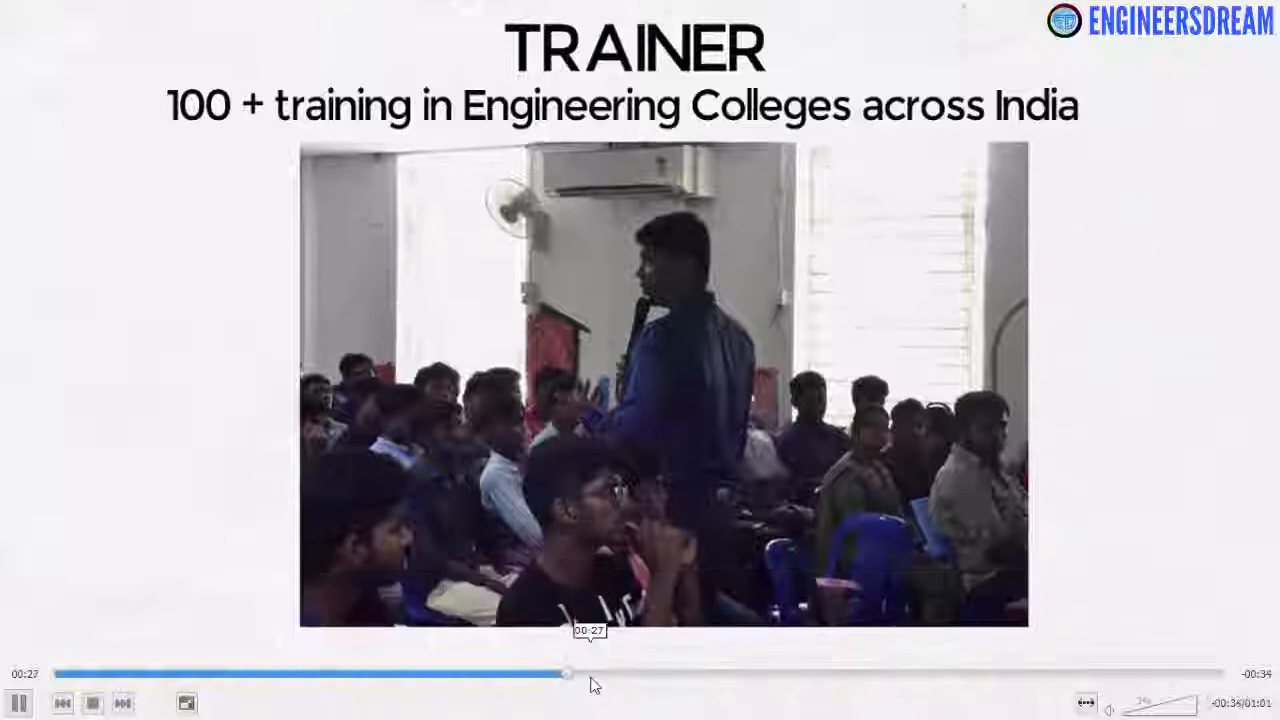
{"action": "left_click", "coordinate": [878, 680]}
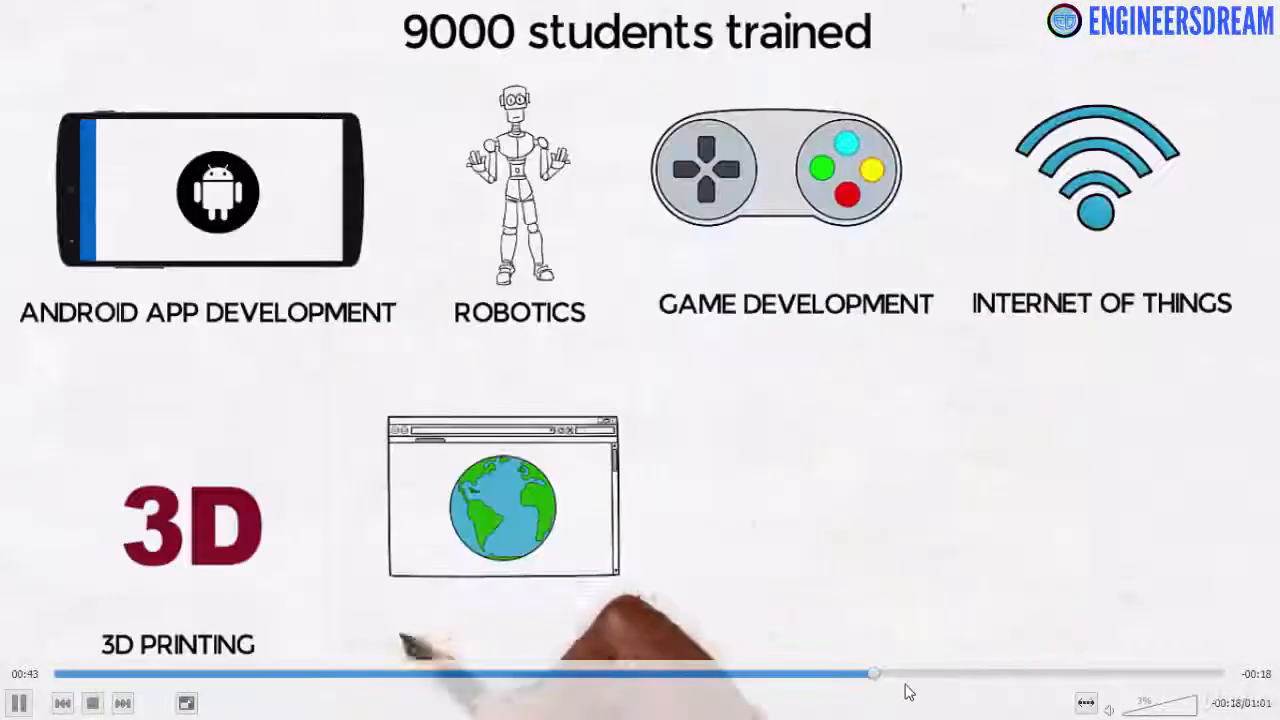
{"action": "left_click", "coordinate": [970, 677]}
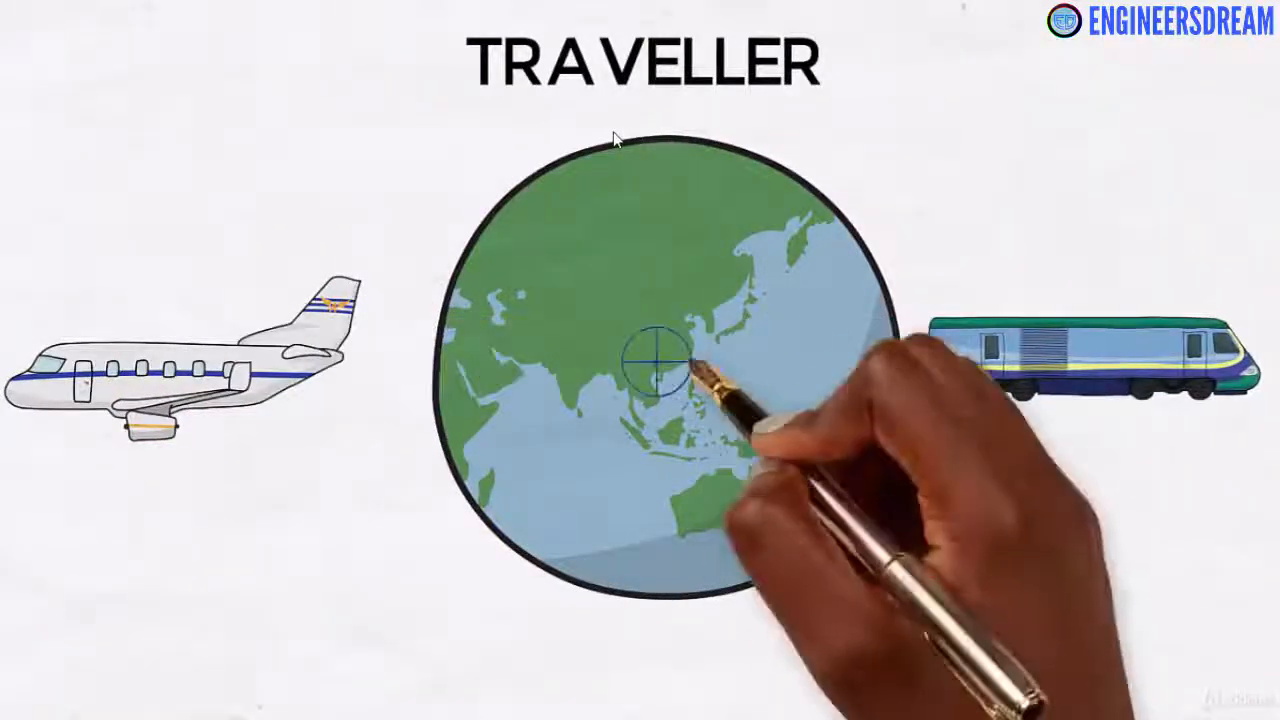
{"action": "key", "text": "Escape"}
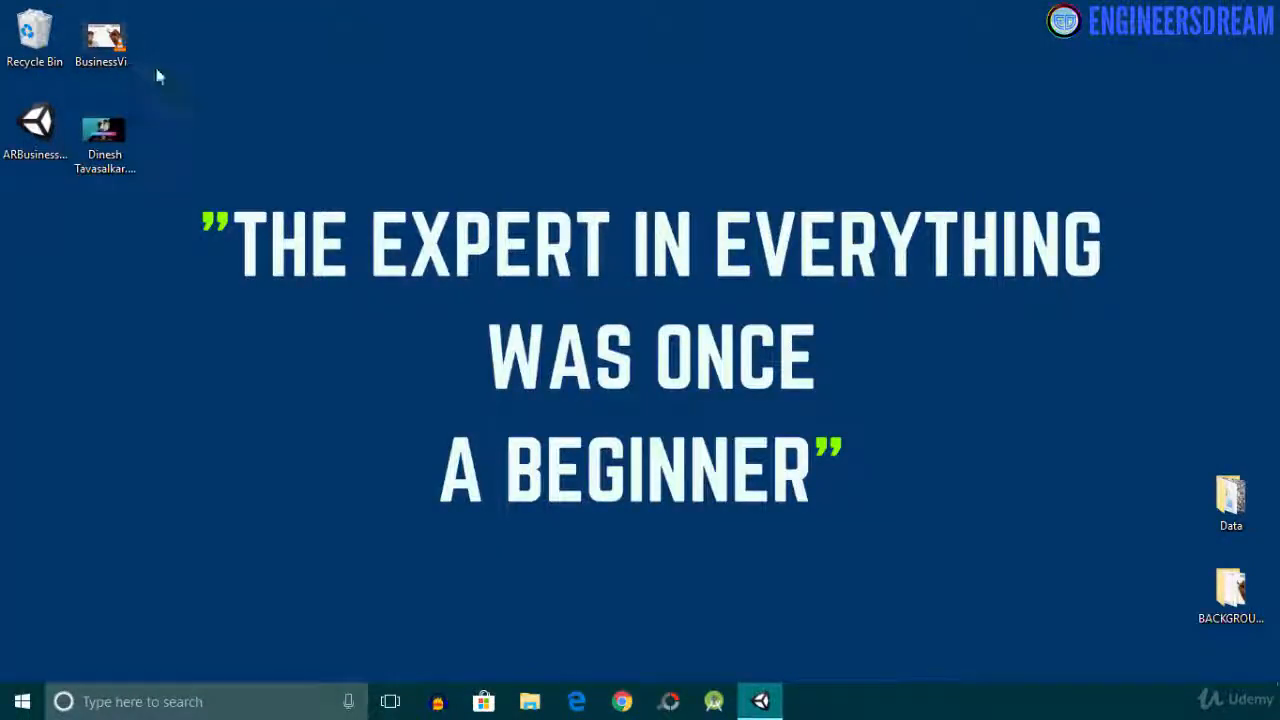
- Switch back to Unity, open the folder Assets > SamplesResources > ImageTargets > Video and select the VuforiaSizzle clip
{"action": "left_click", "coordinate": [776, 705]}
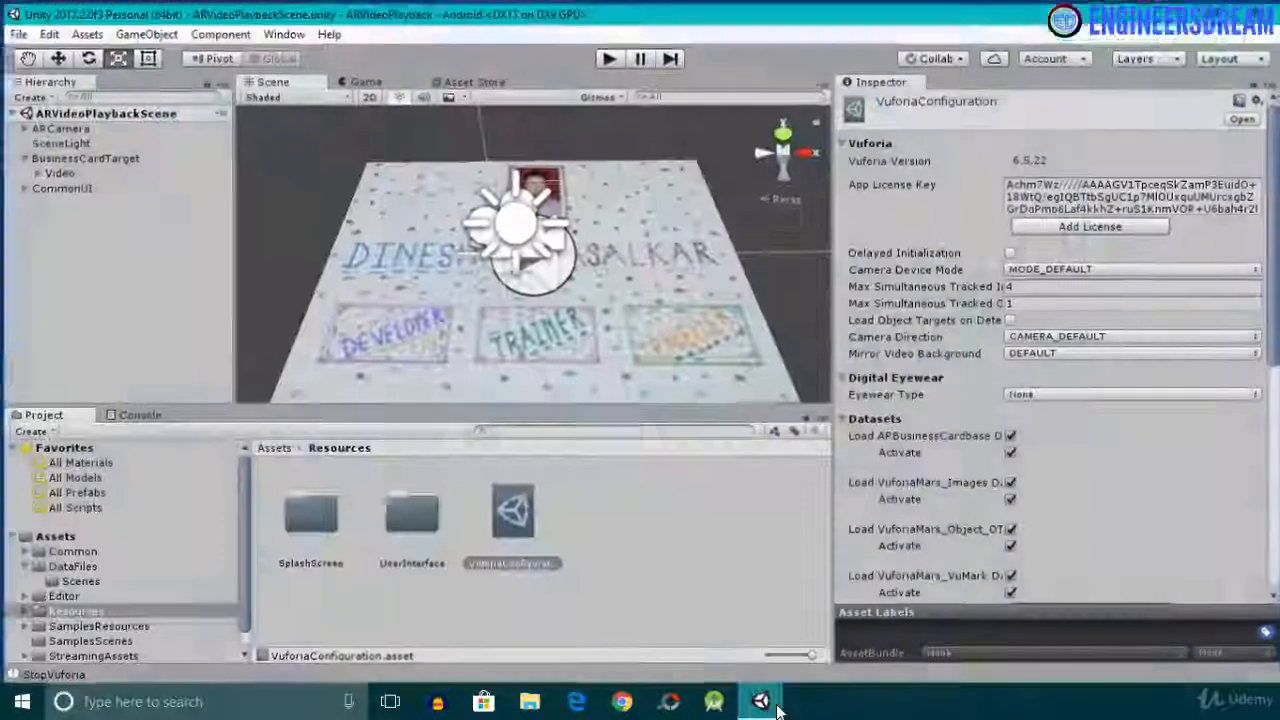
{"action": "left_click", "coordinate": [278, 446]}
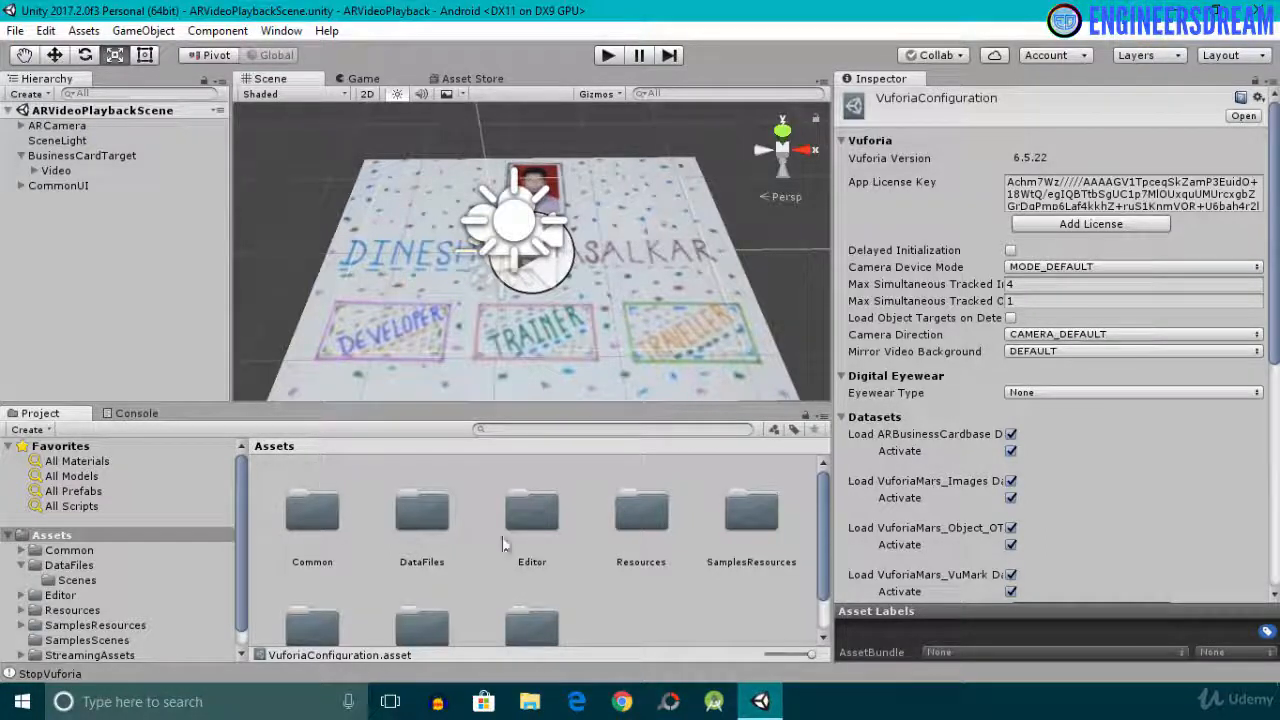
{"action": "double_click", "coordinate": [745, 515]}
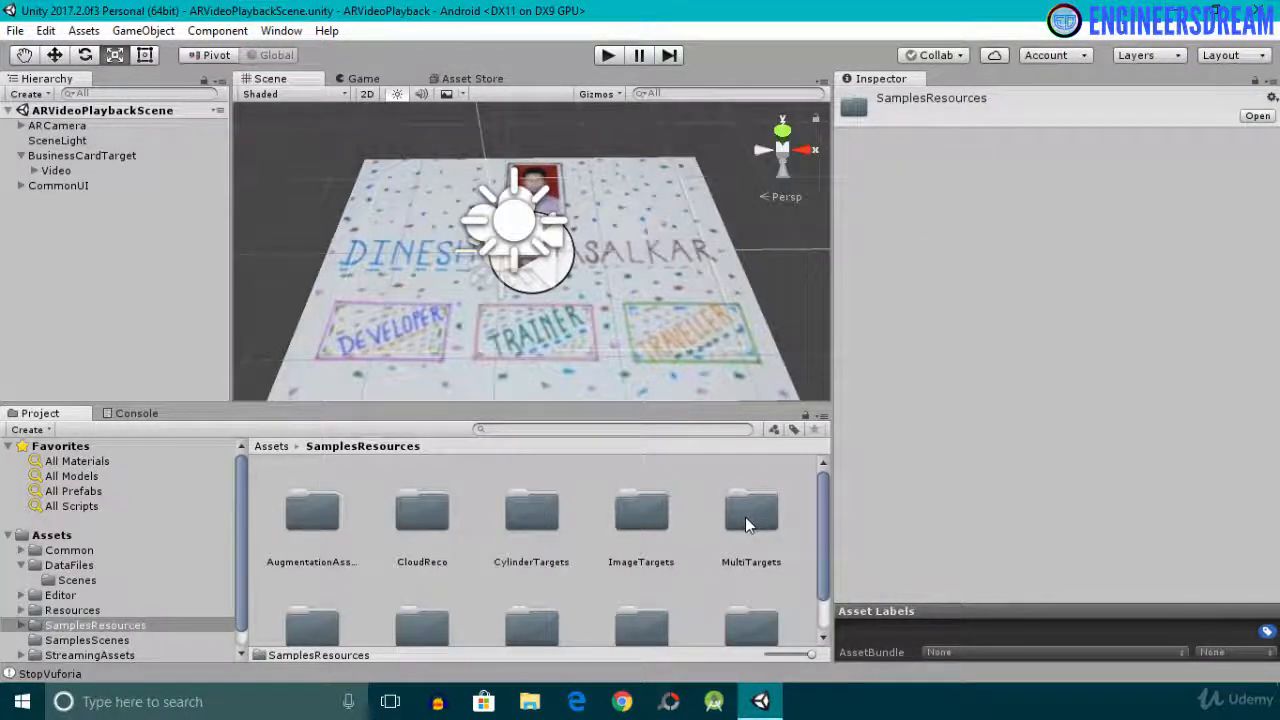
{"action": "double_click", "coordinate": [637, 514]}
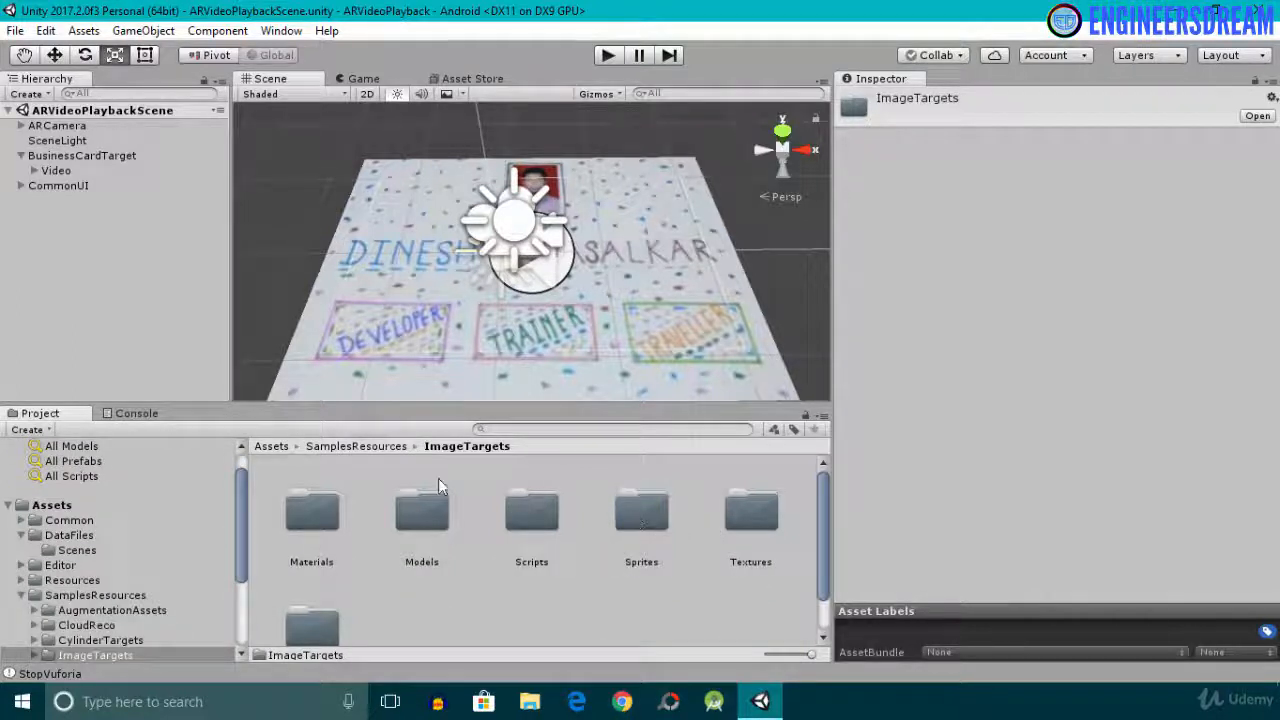
{"action": "scroll", "coordinate": [346, 549], "scroll_direction": "down", "scroll_amount": 2}
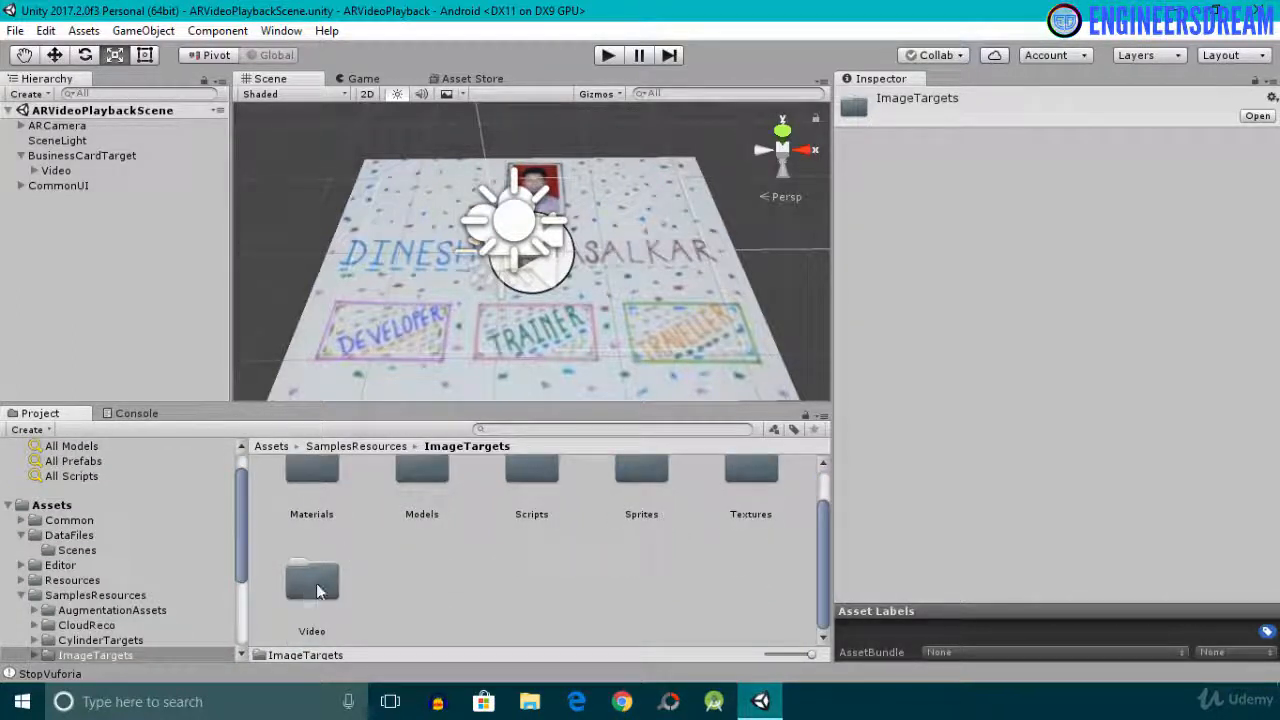
{"action": "double_click", "coordinate": [321, 577]}
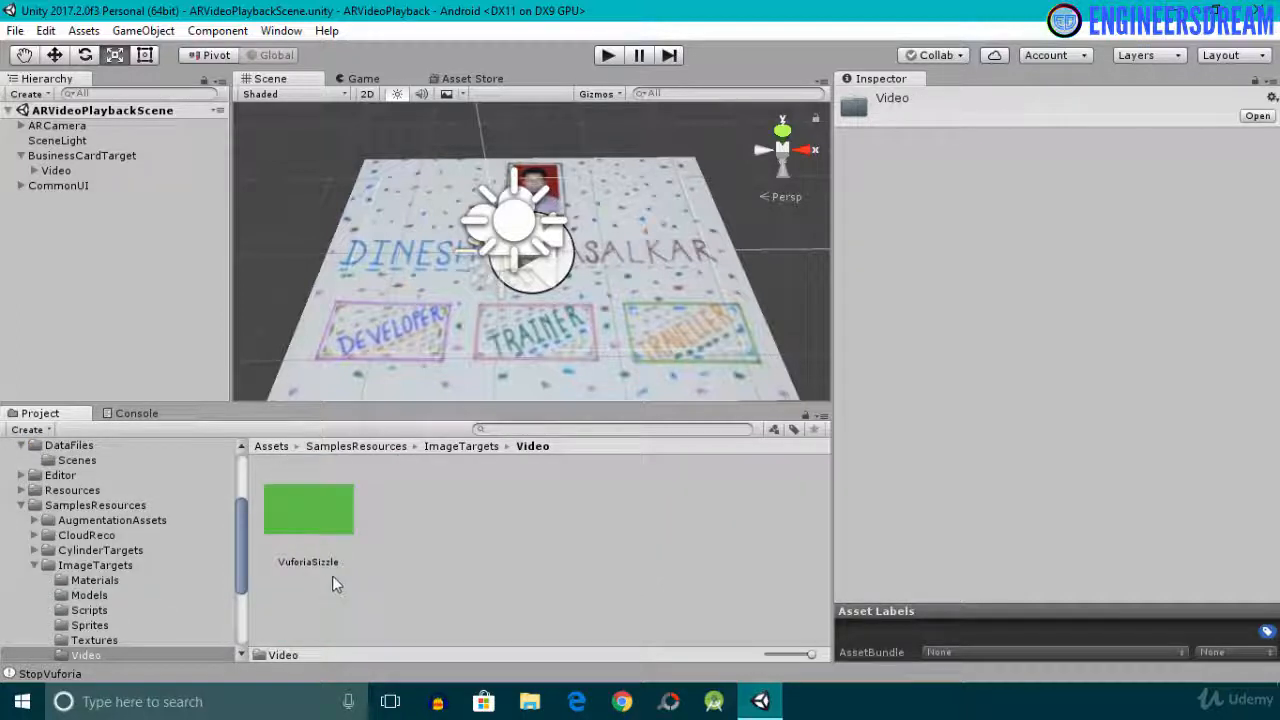
{"action": "left_click", "coordinate": [348, 511]}
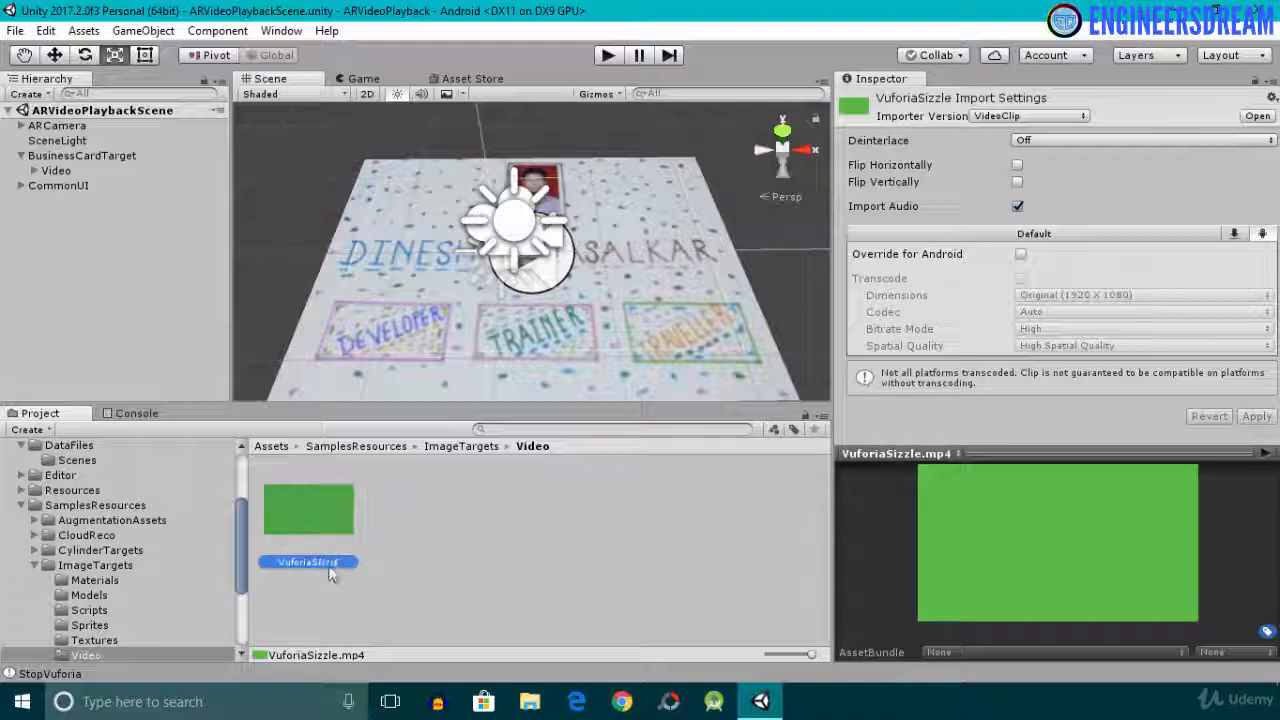
{"action": "left_click", "coordinate": [328, 564]}
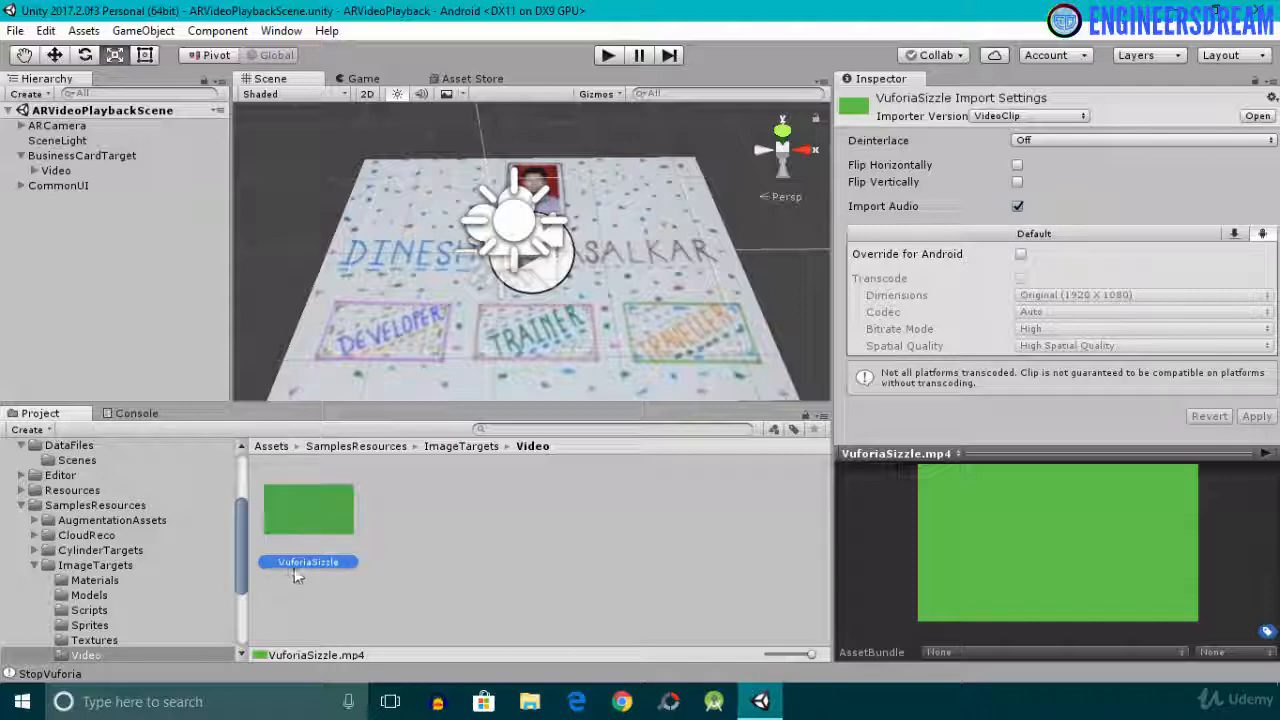
- Import the BusinessVideo file from the desktop into the project's Video folder and restore the Unity window to full size
{"action": "left_click_drag", "start_coordinate": [325, 19], "coordinate": [604, 82]}
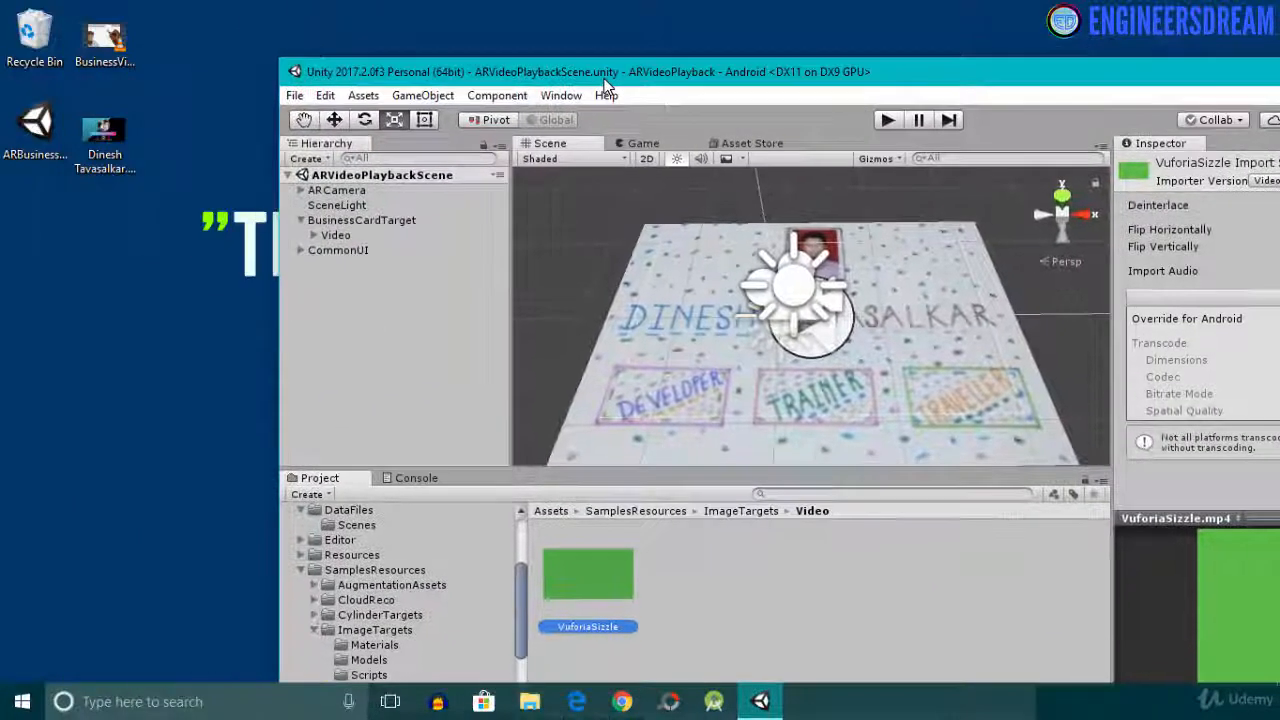
{"action": "left_click_drag", "start_coordinate": [108, 40], "coordinate": [734, 603]}
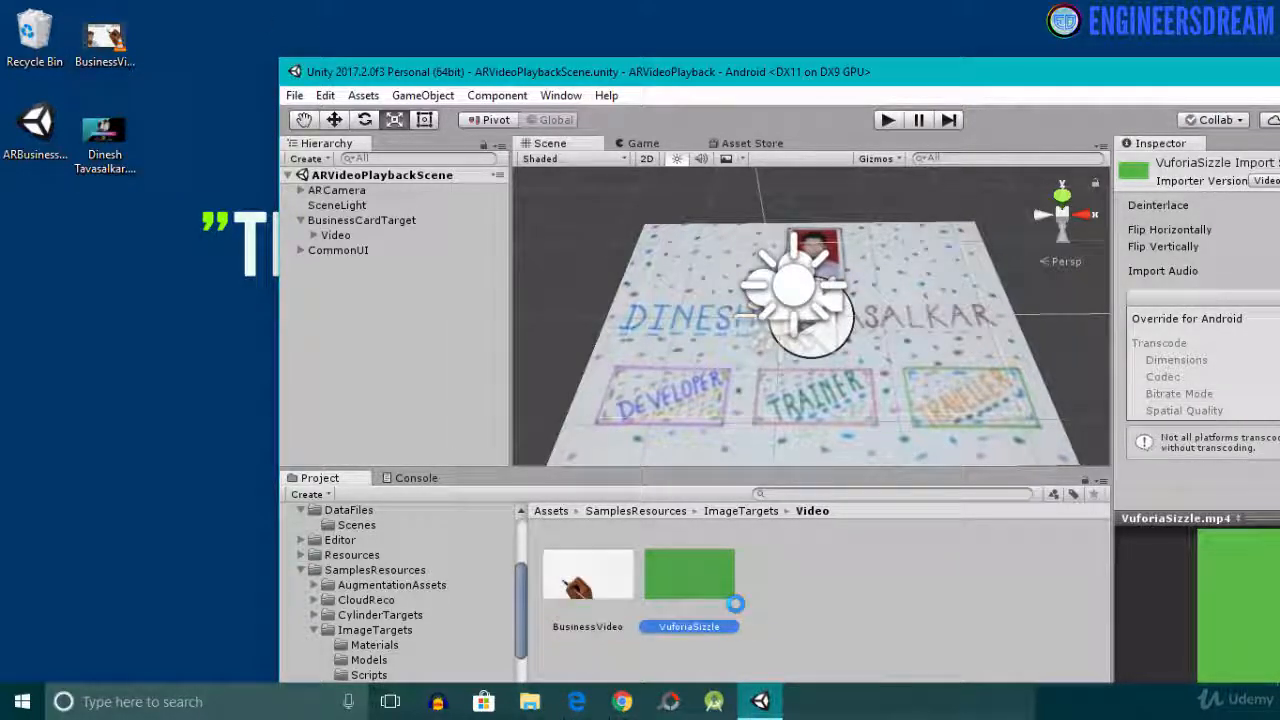
{"action": "left_click_drag", "start_coordinate": [1145, 78], "coordinate": [904, 54]}
{"action": "left_click", "coordinate": [1194, 37]}
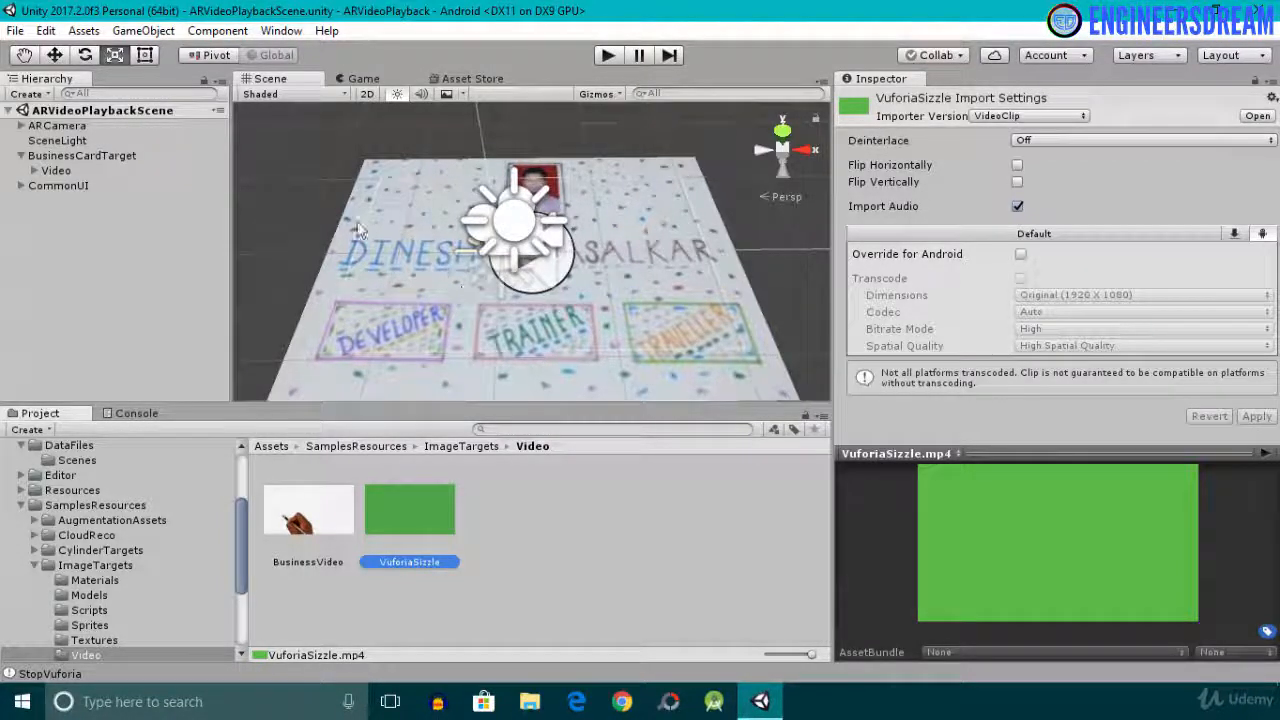
- Assign the BusinessVideo clip as the Video Clip of the Video Player on the Video object under BusinessCardTarget
{"action": "left_click", "coordinate": [57, 172]}
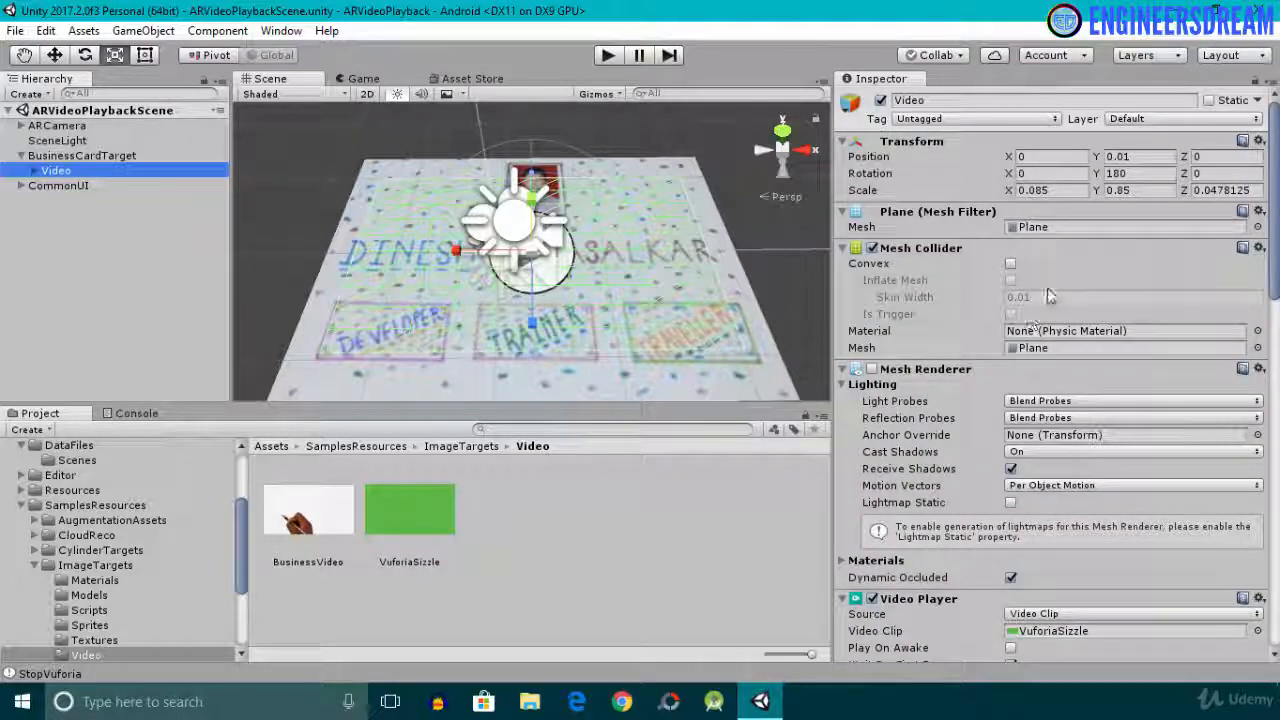
{"action": "scroll", "coordinate": [1048, 296], "scroll_direction": "down", "scroll_amount": 2}
{"action": "scroll", "coordinate": [992, 393], "scroll_direction": "down", "scroll_amount": 2}
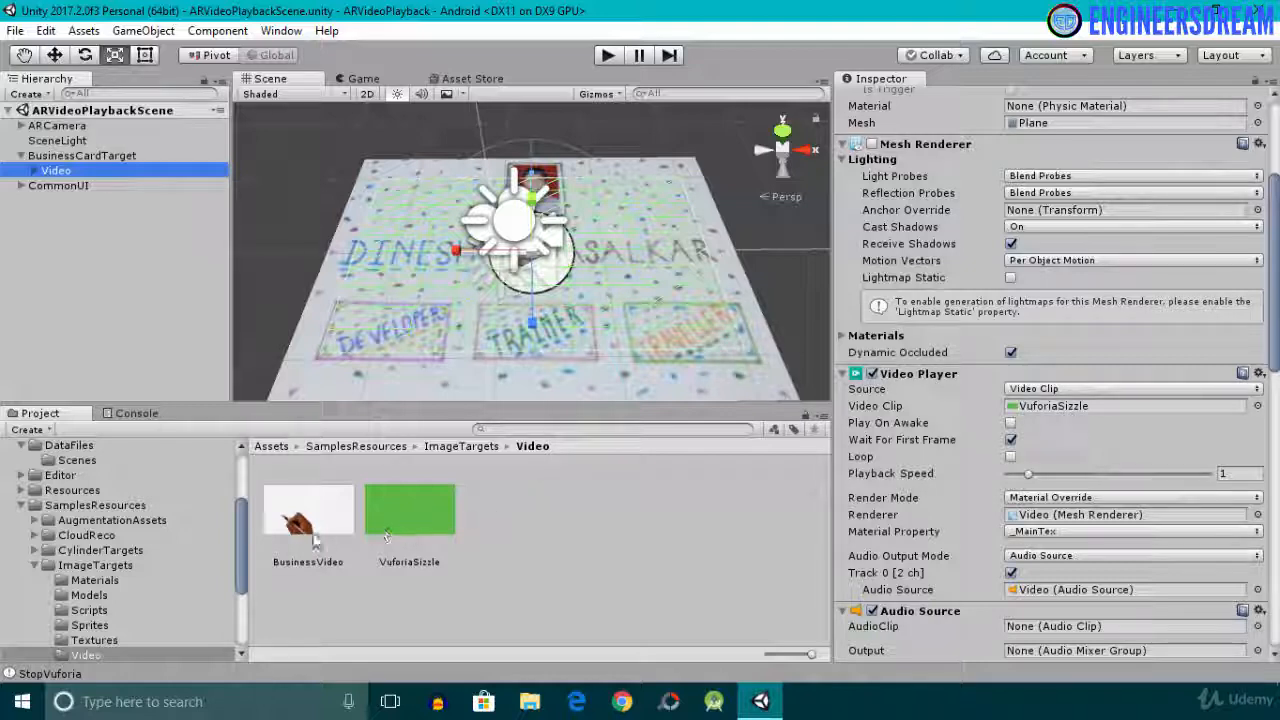
{"action": "left_click_drag", "start_coordinate": [305, 515], "coordinate": [1093, 412]}
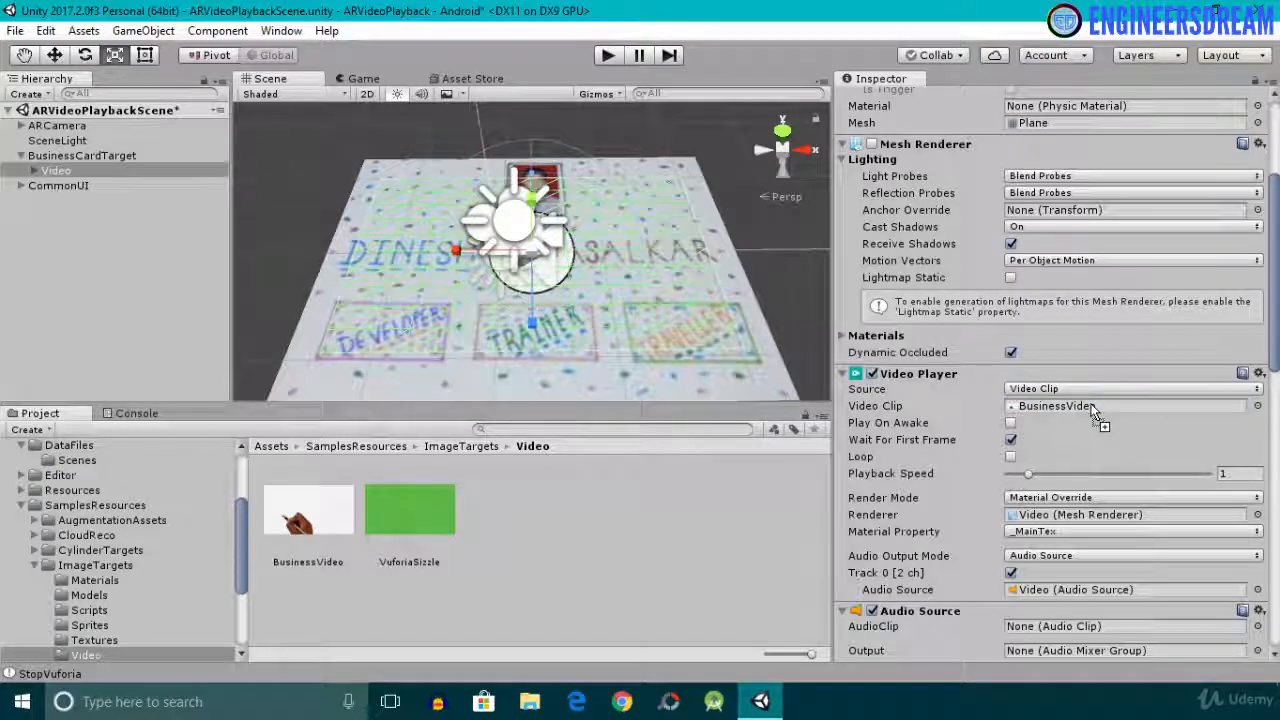
- Run the scene, test playing and pausing the new video on the business card, and stop the run
{"action": "left_click", "coordinate": [607, 60]}
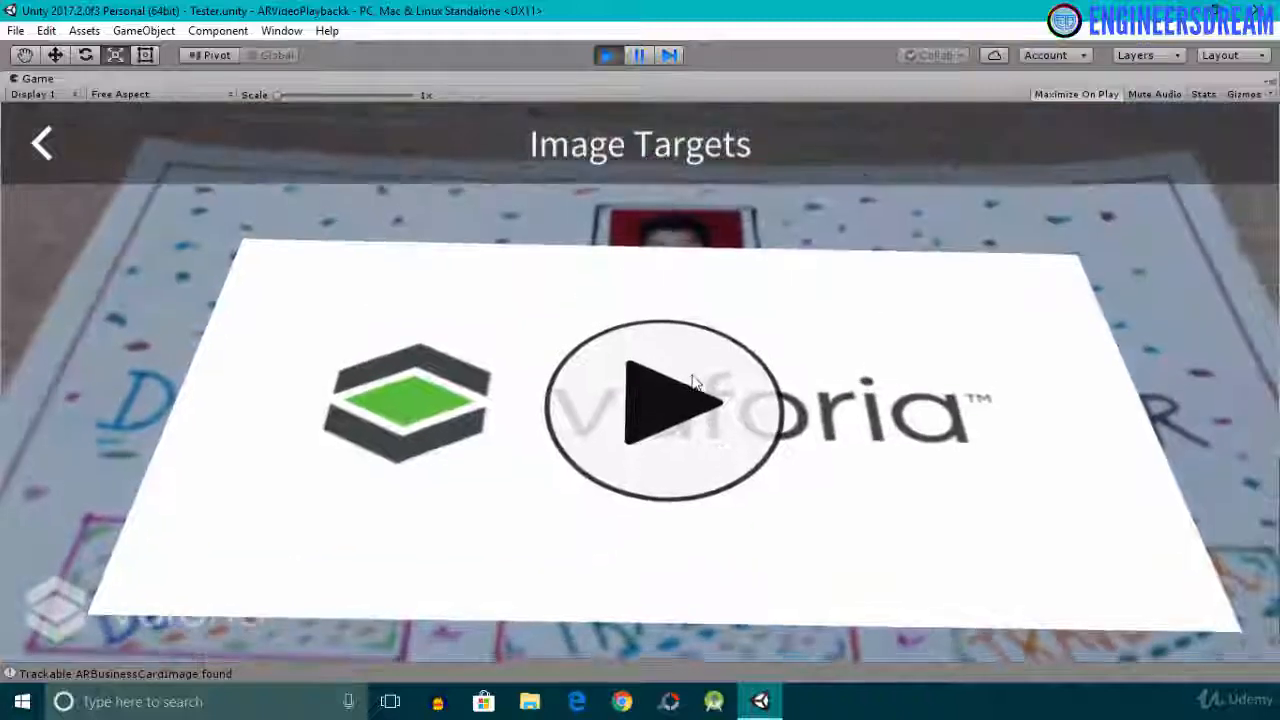
{"action": "left_click", "coordinate": [690, 385]}
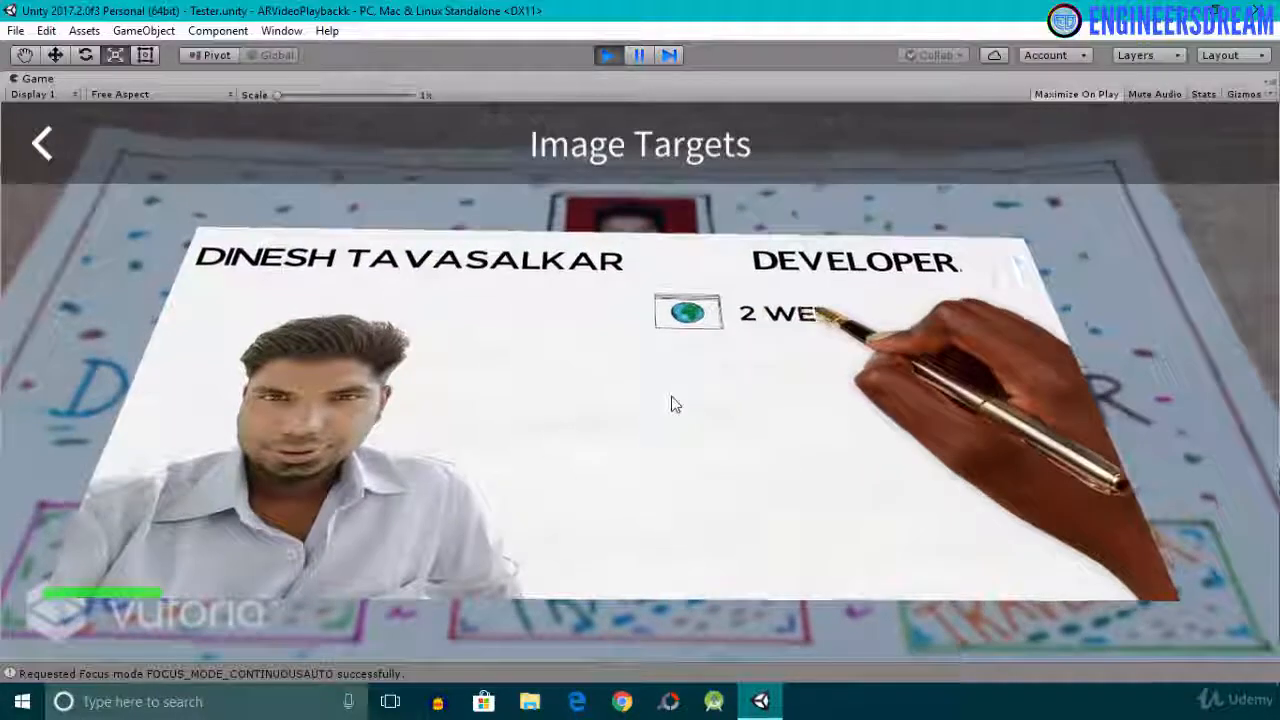
{"action": "left_click", "coordinate": [675, 404]}
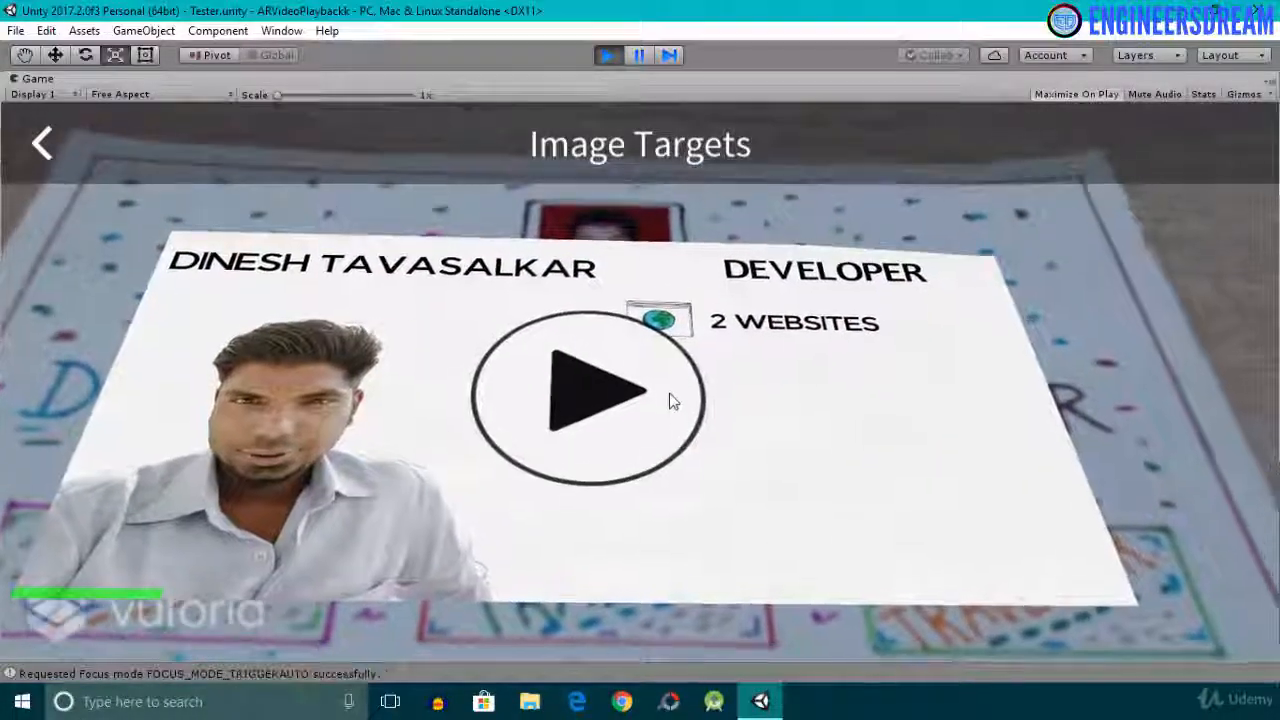
{"action": "left_click", "coordinate": [607, 55]}
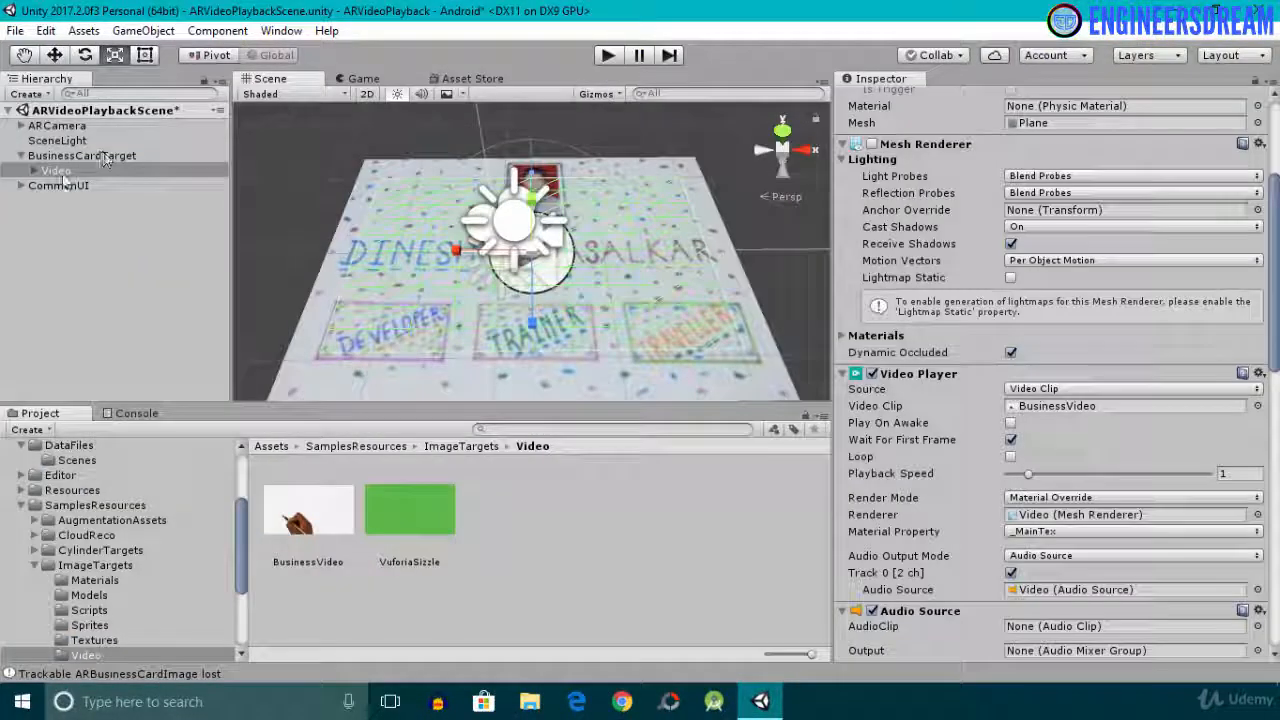
- Expand the video material of the Video object to show its Base (RGB) texture
{"action": "left_click", "coordinate": [60, 174]}
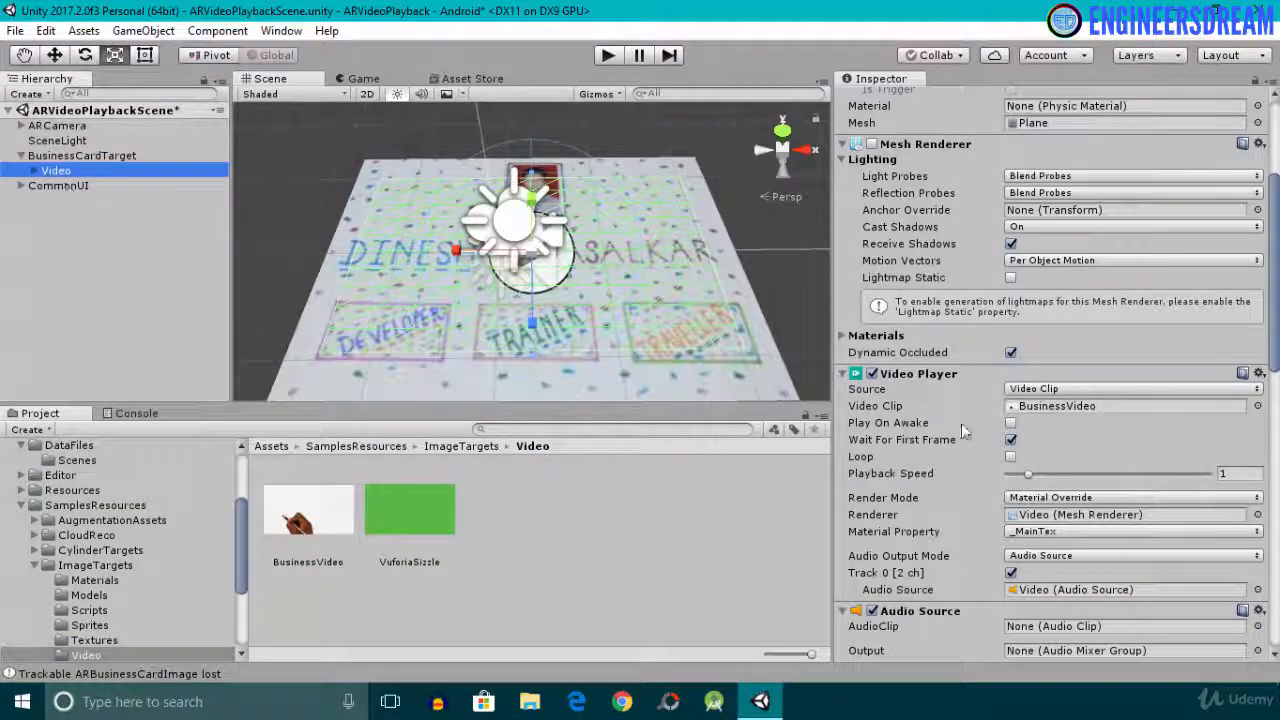
{"action": "scroll", "coordinate": [1131, 378], "scroll_direction": "down", "scroll_amount": 5}
{"action": "scroll", "coordinate": [1131, 381], "scroll_direction": "down", "scroll_amount": 10}
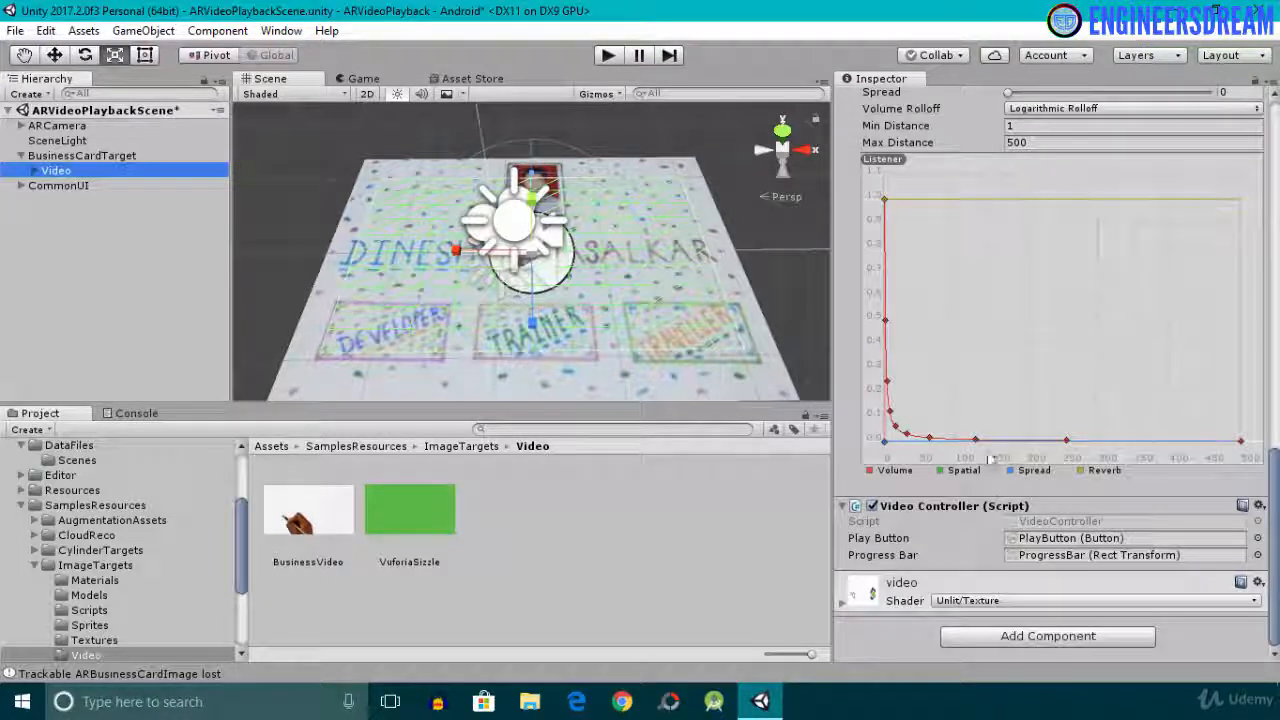
{"action": "left_click", "coordinate": [843, 600]}
{"action": "scroll", "coordinate": [1118, 622], "scroll_direction": "down", "scroll_amount": 3}
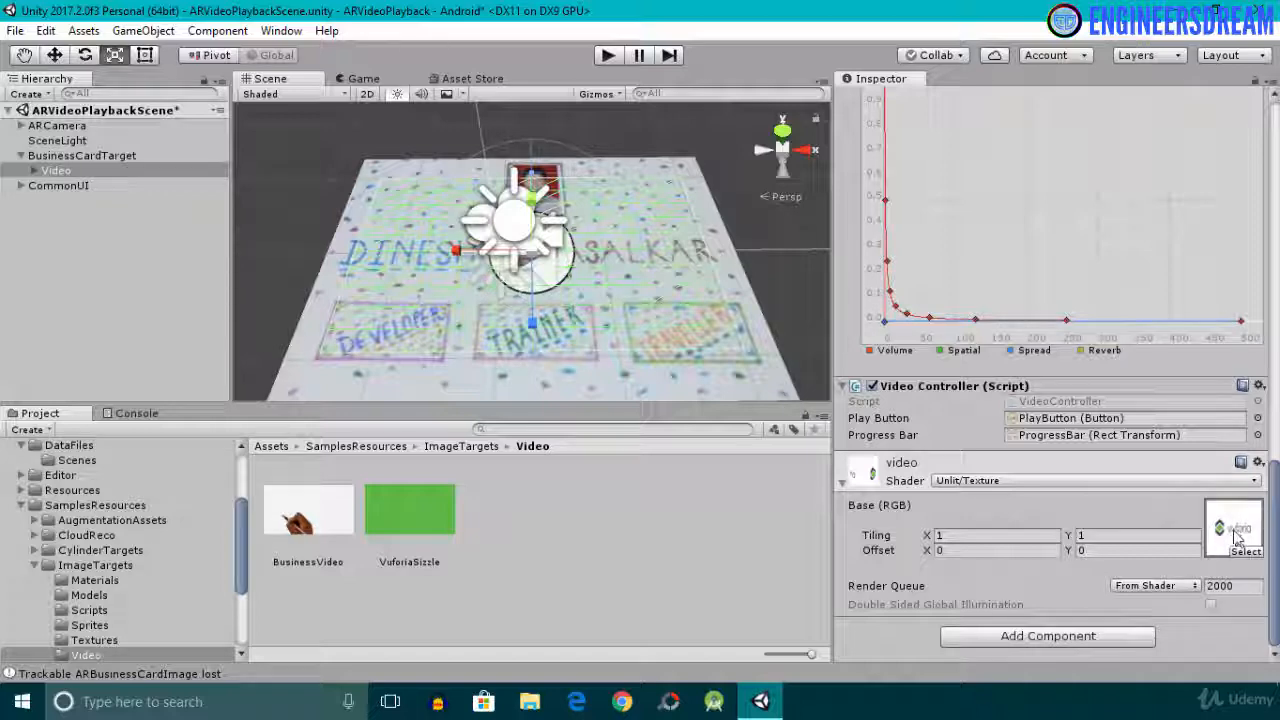
- Create a folder named Thumbnails inside Assets > DataFiles and open it
{"action": "left_click", "coordinate": [276, 447]}
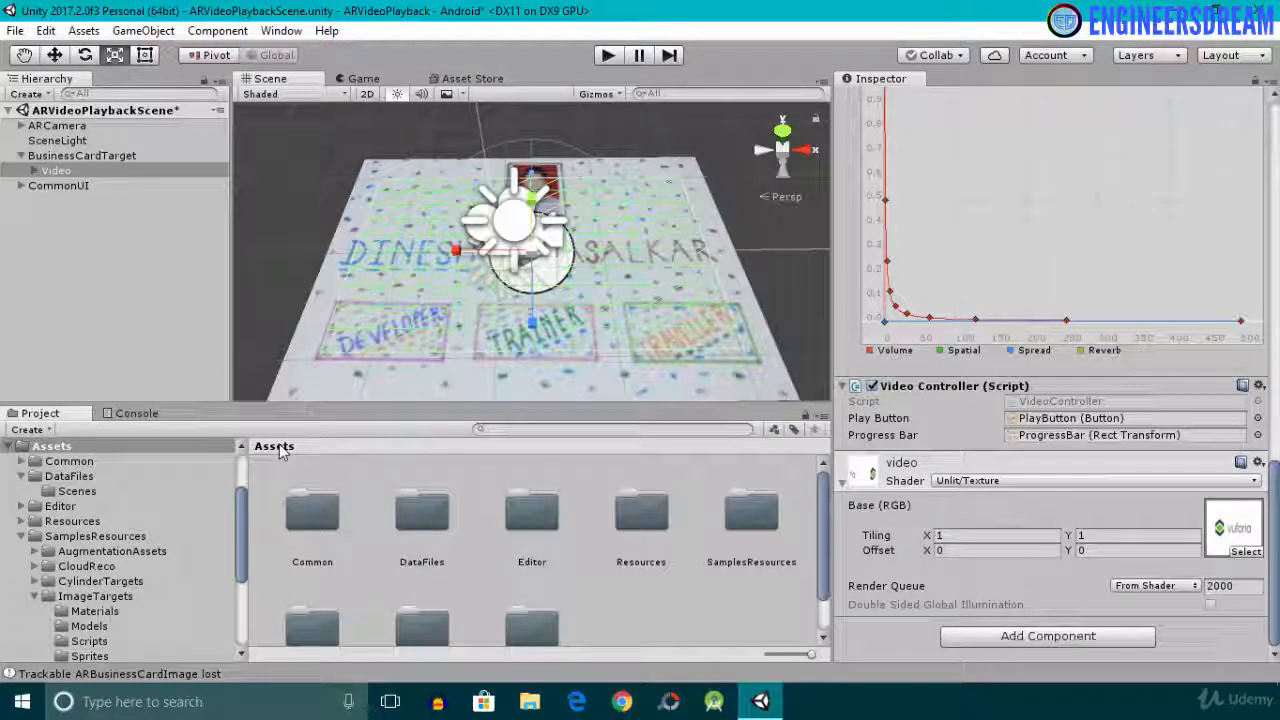
{"action": "double_click", "coordinate": [420, 540]}
{"action": "right_click", "coordinate": [408, 520]}
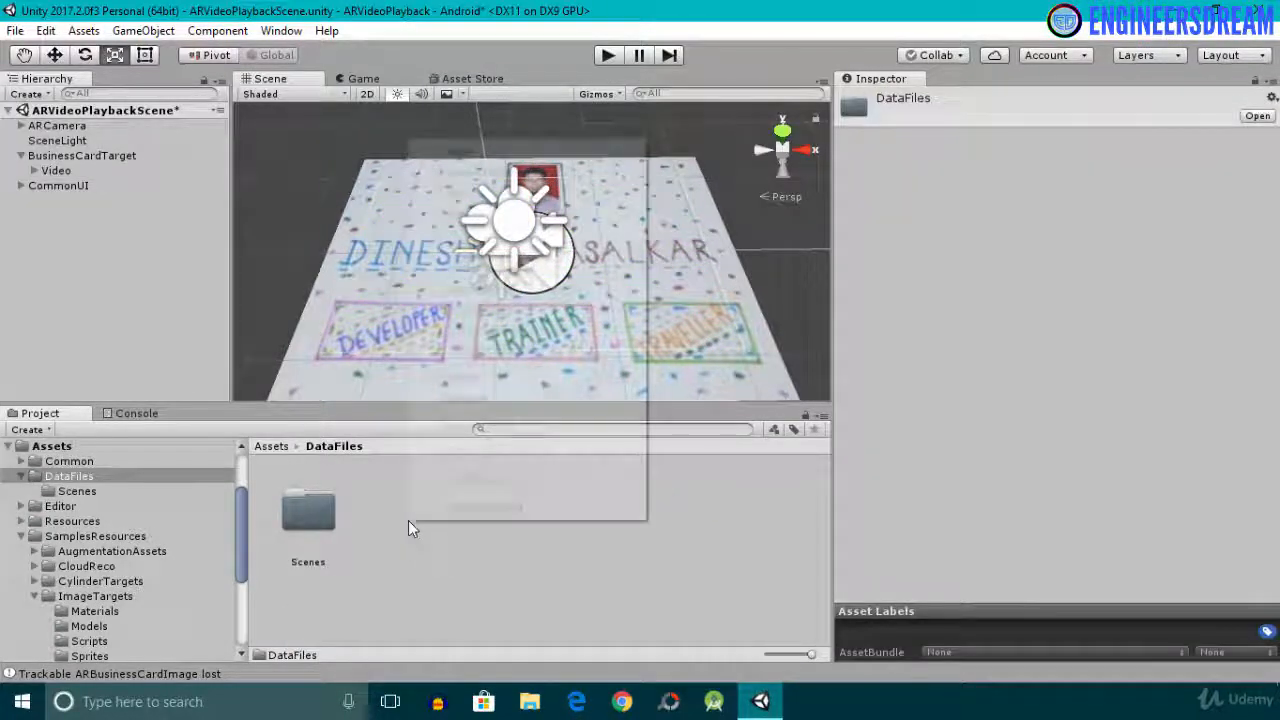
{"action": "mouse_move", "coordinate": [545, 153]}
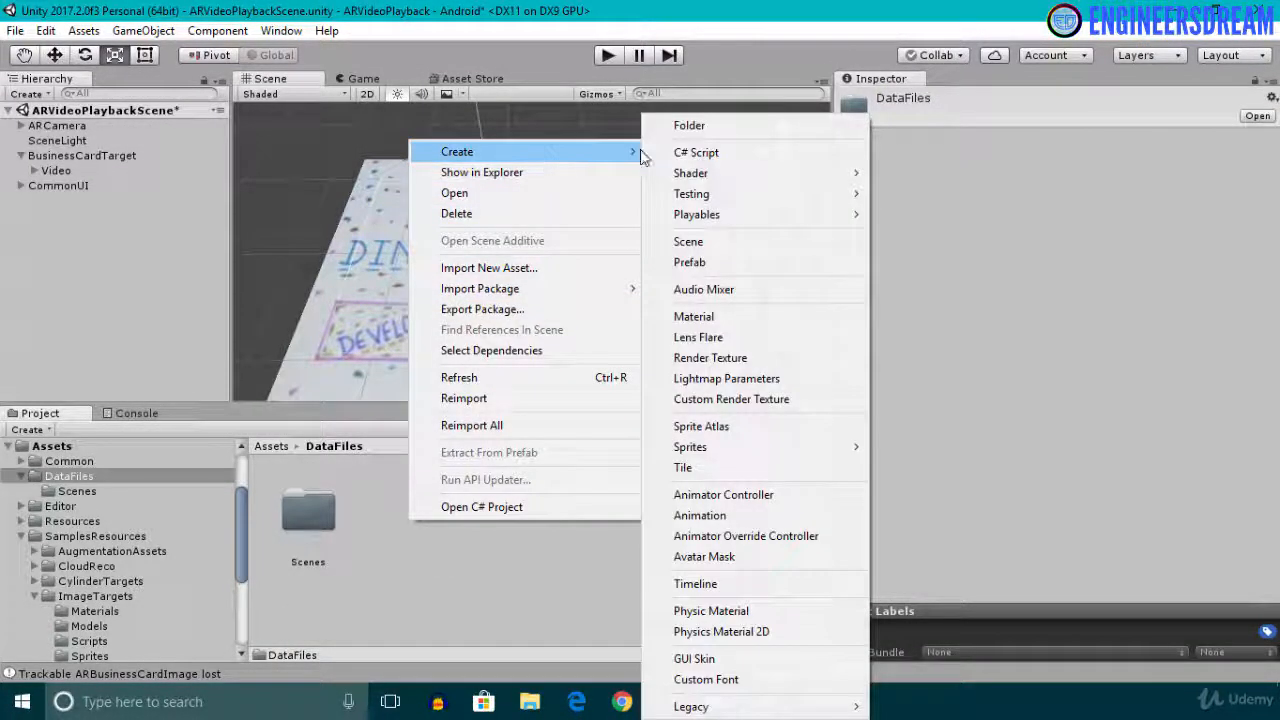
{"action": "left_click", "coordinate": [669, 128]}
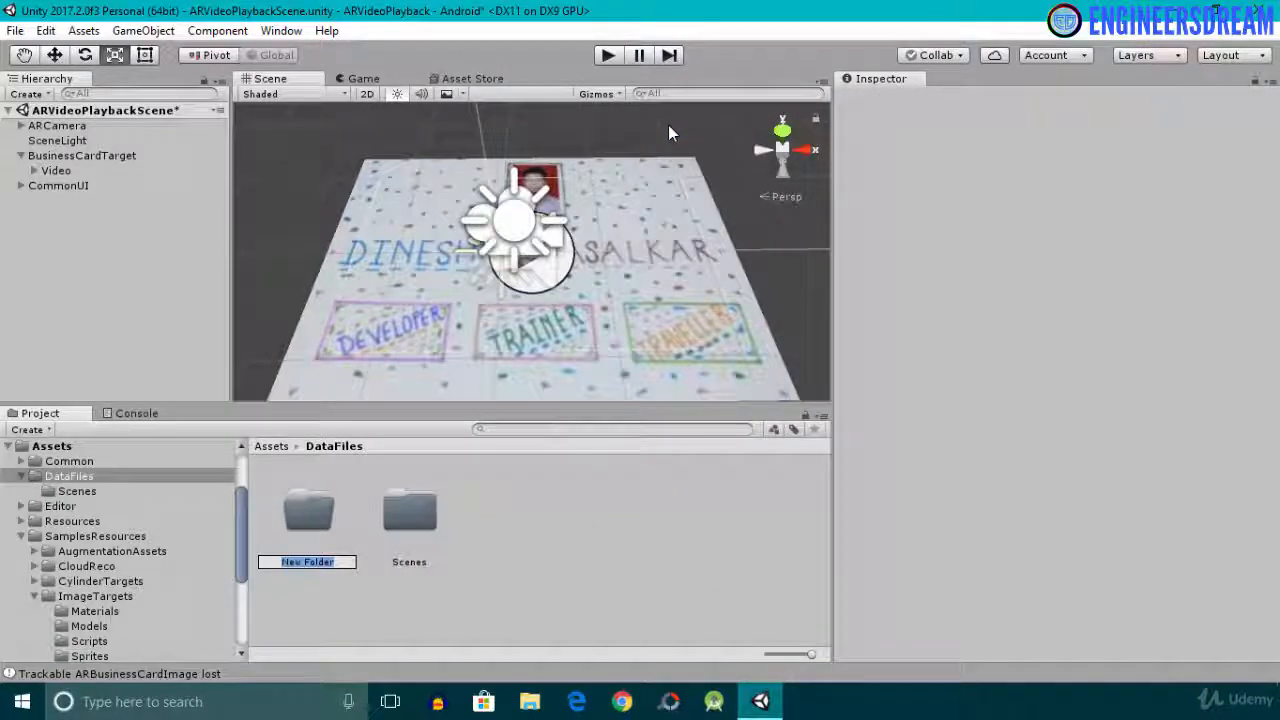
{"action": "type", "text": "Thumbnails"}
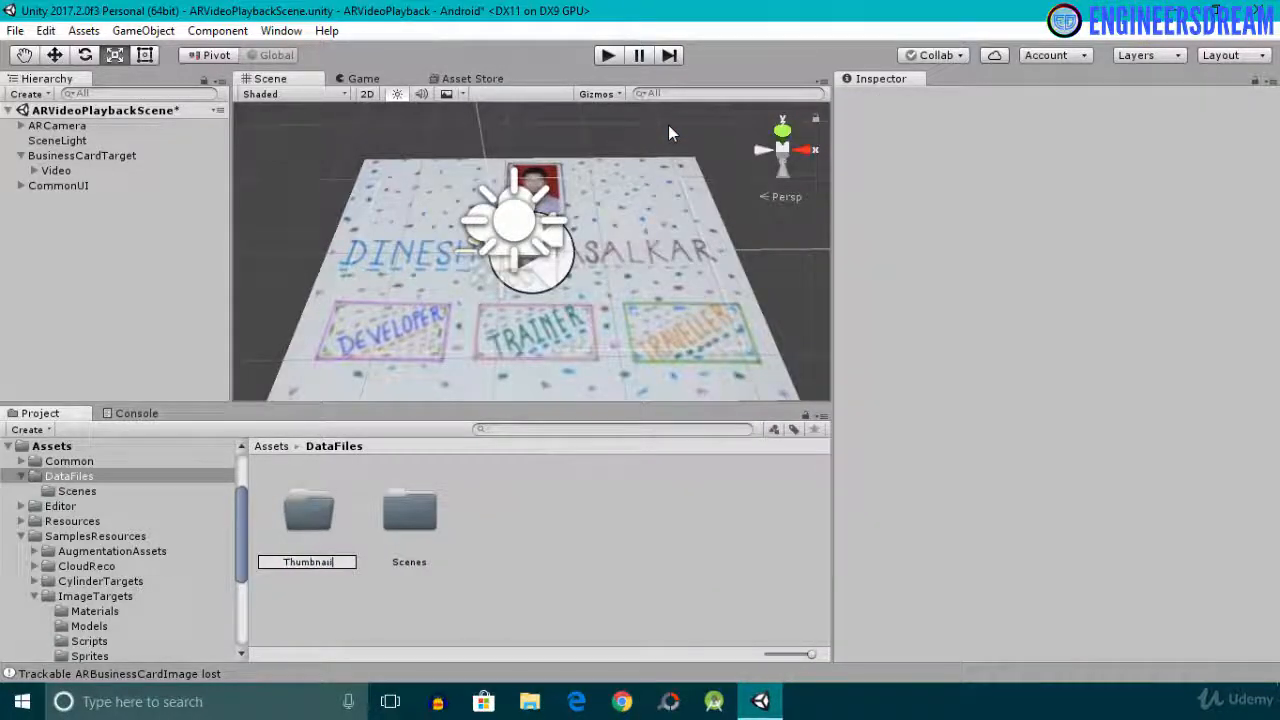
{"action": "key", "text": "Return"}
- Move the Unity window aside, view the desktop PNG picture meant as the video thumbnail, and close the viewer
{"action": "left_click_drag", "start_coordinate": [528, 8], "coordinate": [755, 189]}
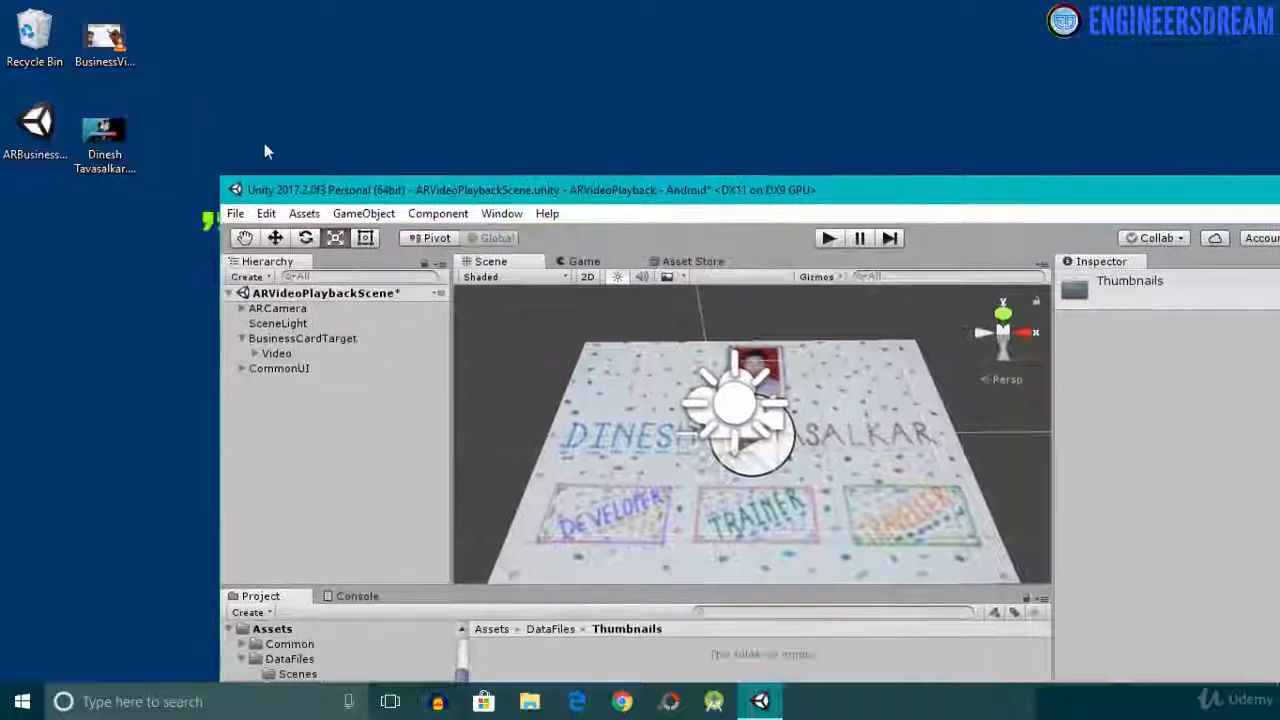
{"action": "double_click", "coordinate": [104, 130]}
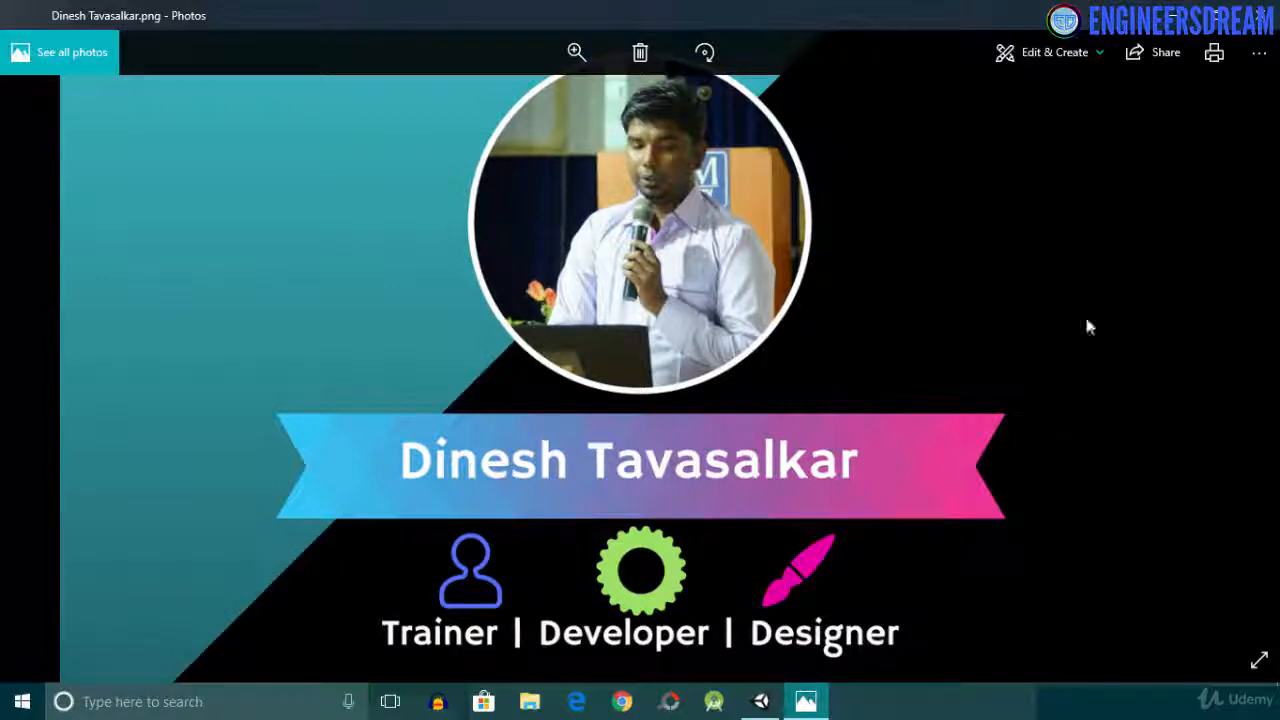
{"action": "left_click", "coordinate": [1258, 14]}
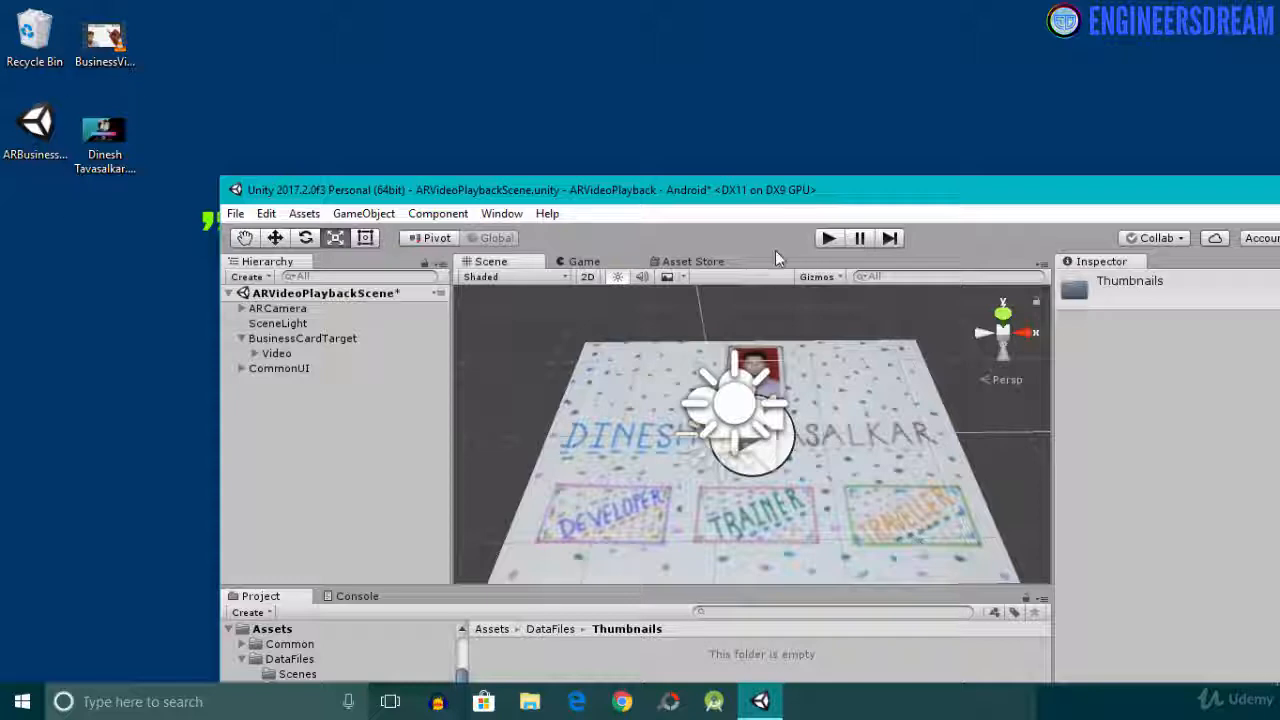
- Import the thumbnail PNG from the desktop into the Thumbnails folder and maximize the Unity window
{"action": "left_click_drag", "start_coordinate": [775, 189], "coordinate": [772, 65]}
{"action": "left_click_drag", "start_coordinate": [104, 135], "coordinate": [628, 571]}
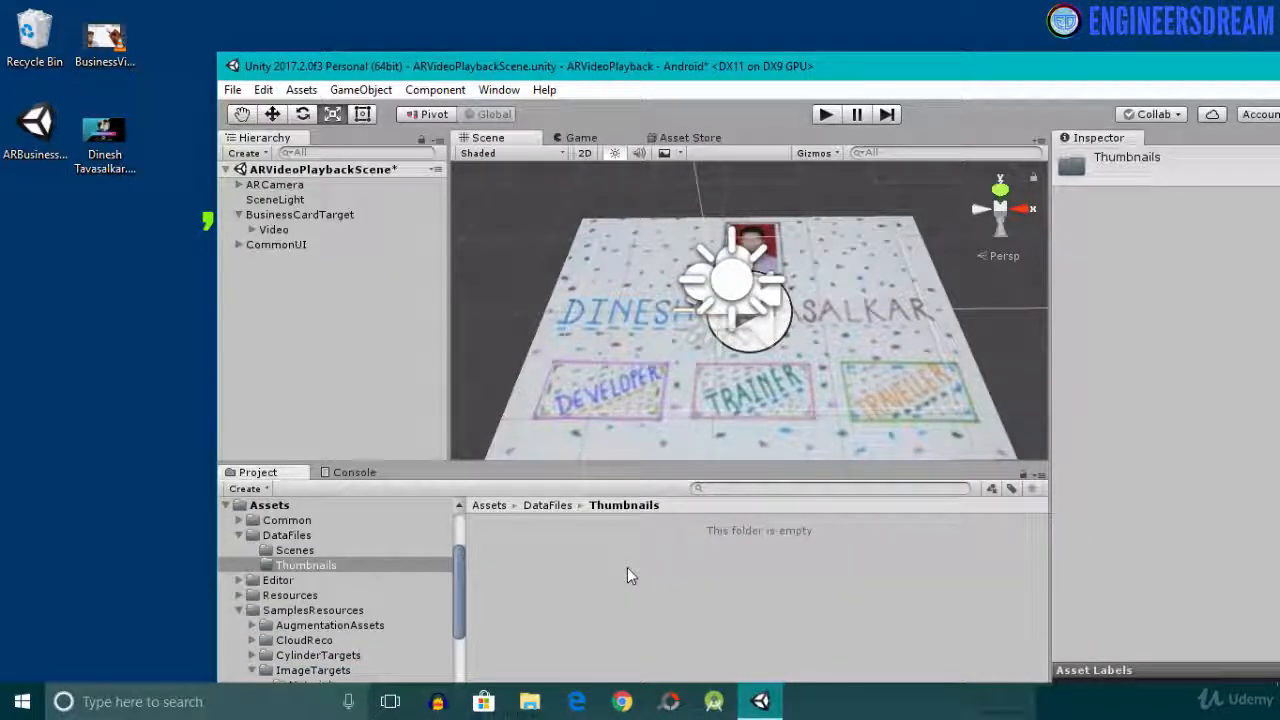
{"action": "double_click", "coordinate": [928, 66]}
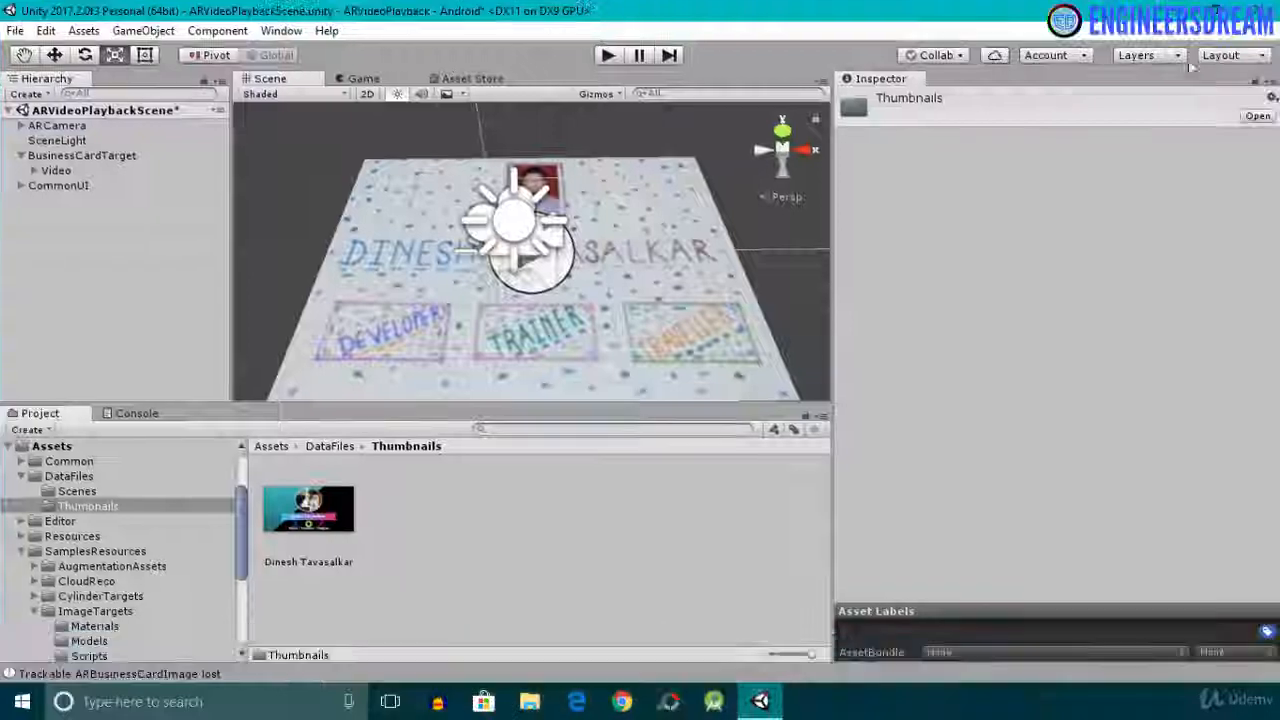
- Assign the imported thumbnail picture as the Base (RGB) texture of the Video object's video material and save the scene
{"action": "left_click", "coordinate": [55, 172]}
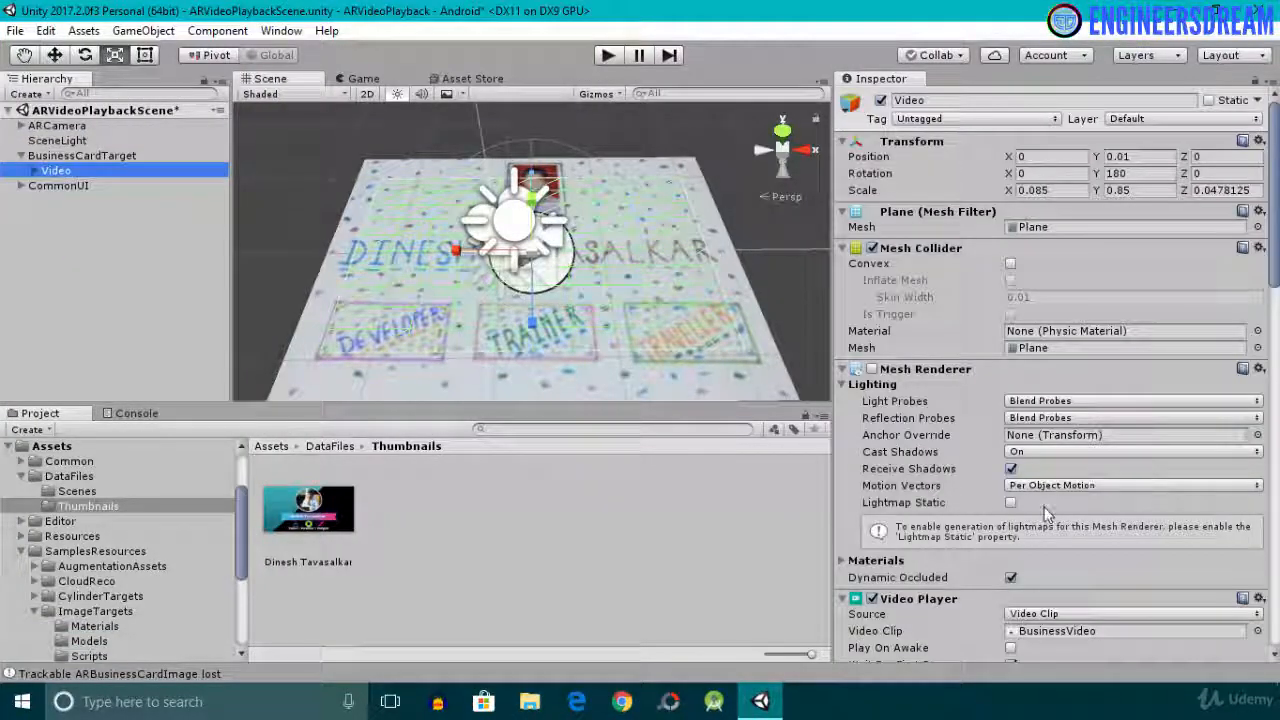
{"action": "scroll", "coordinate": [1043, 513], "scroll_direction": "down", "scroll_amount": 15}
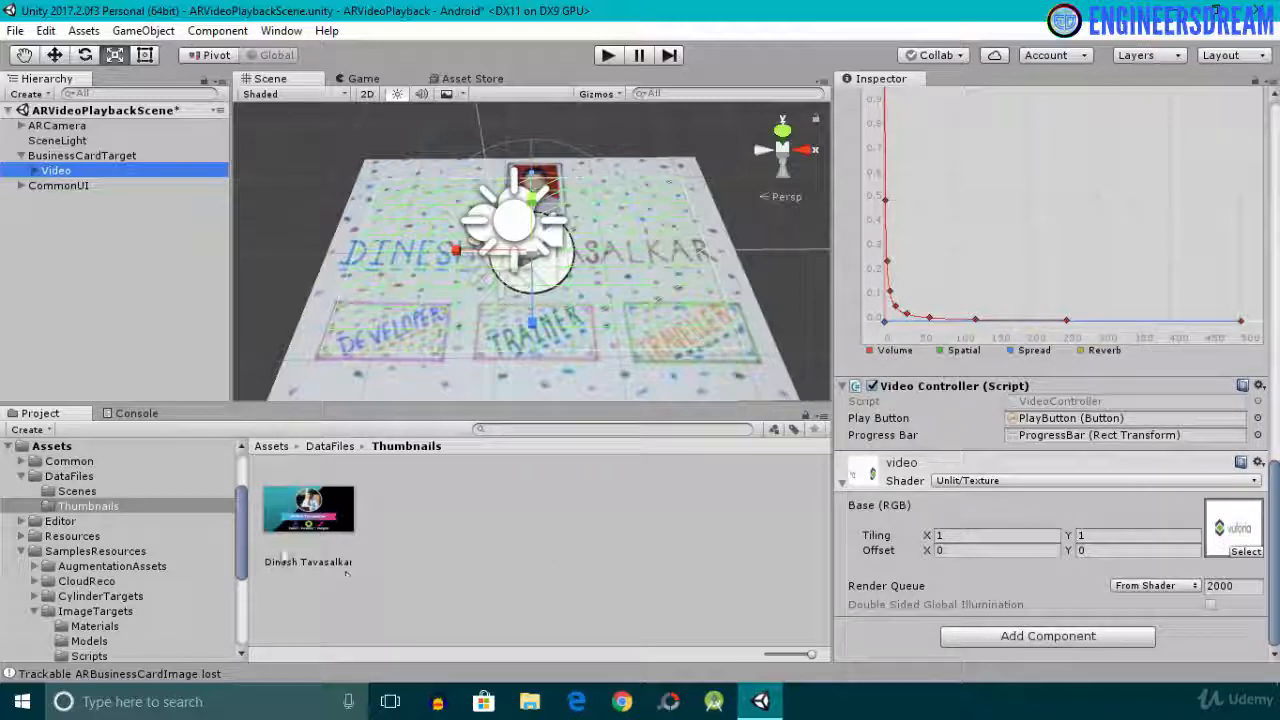
{"action": "left_click_drag", "start_coordinate": [308, 510], "coordinate": [1227, 545]}
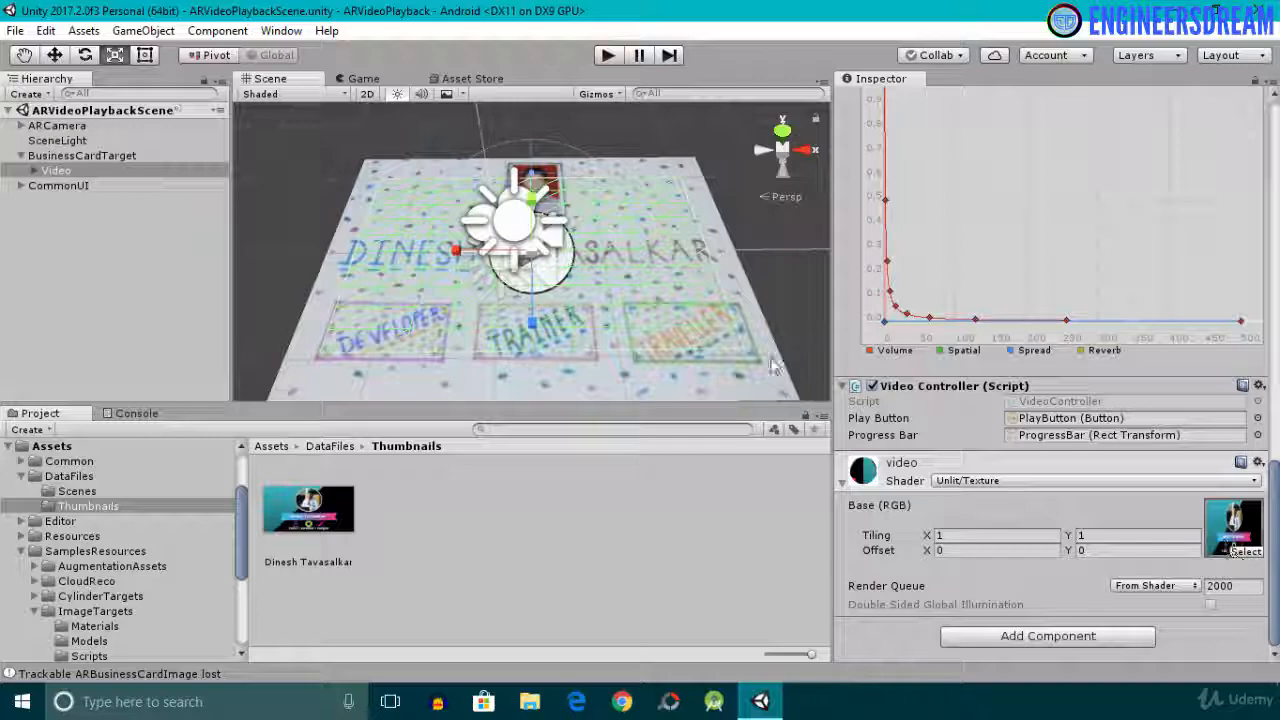
- Run the scene to check the new thumbnail on the business card target and start the video
{"action": "left_click", "coordinate": [607, 56]}
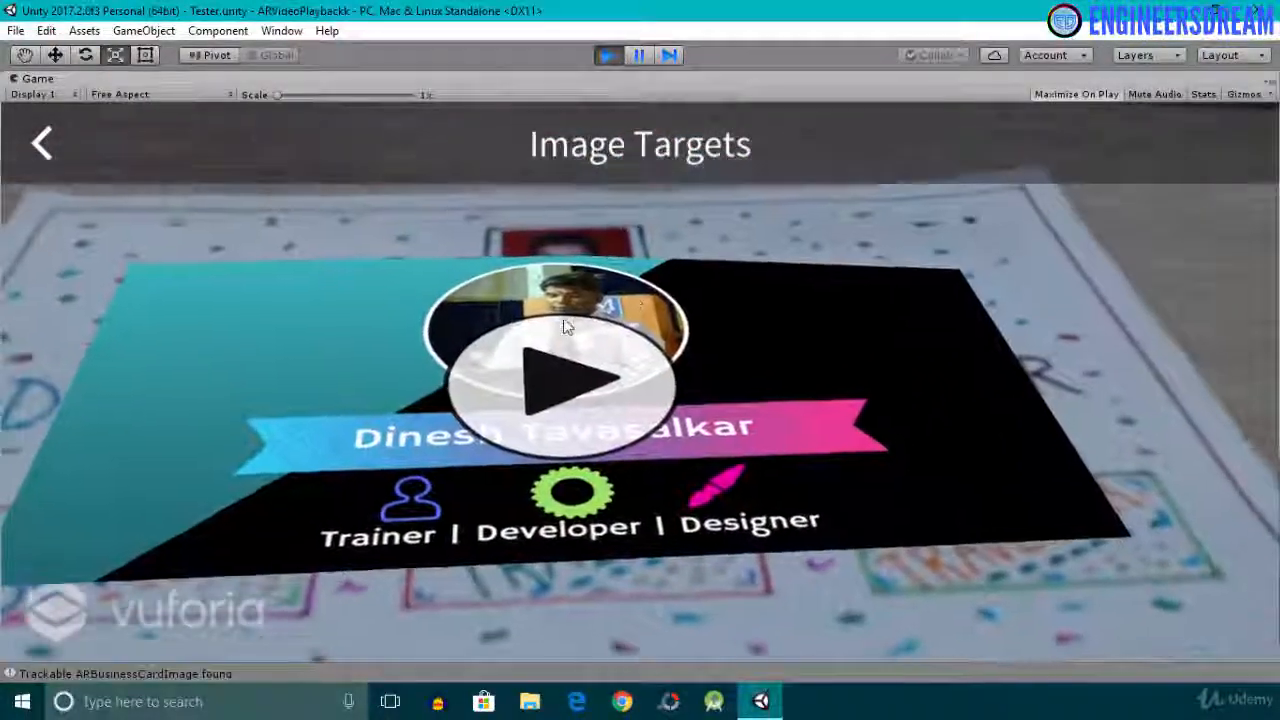
{"action": "left_click", "coordinate": [551, 372]}
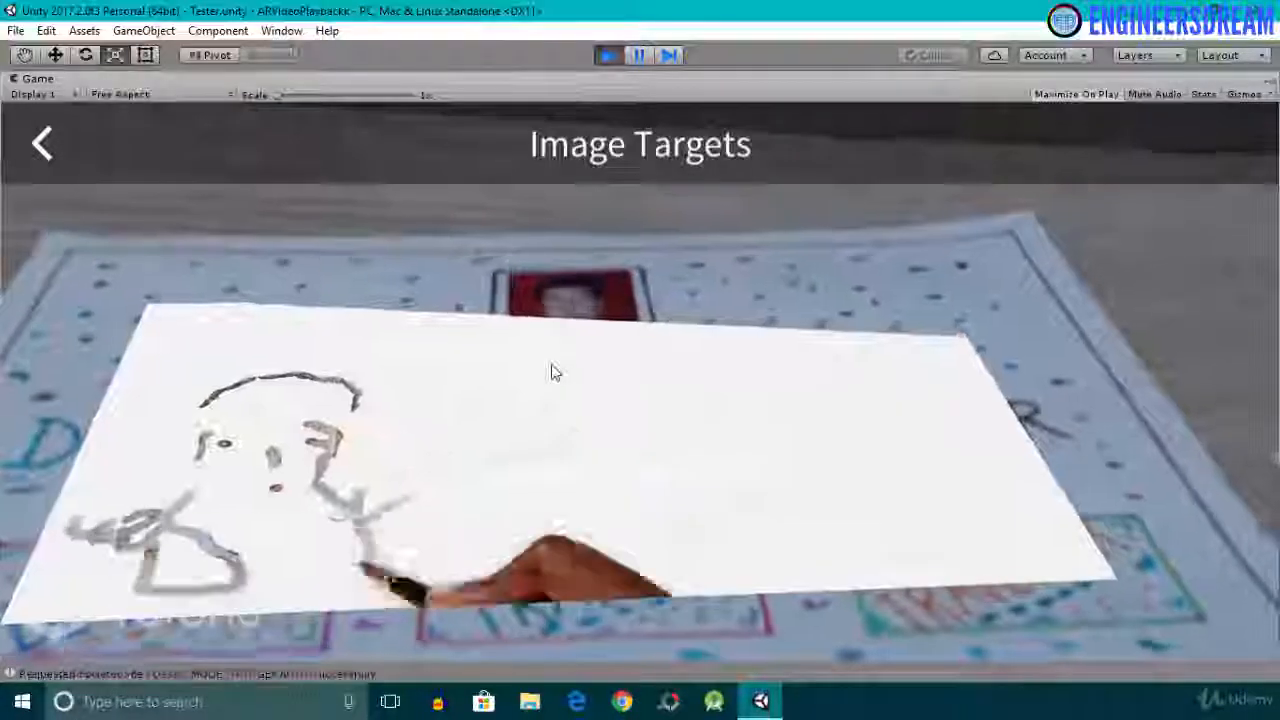